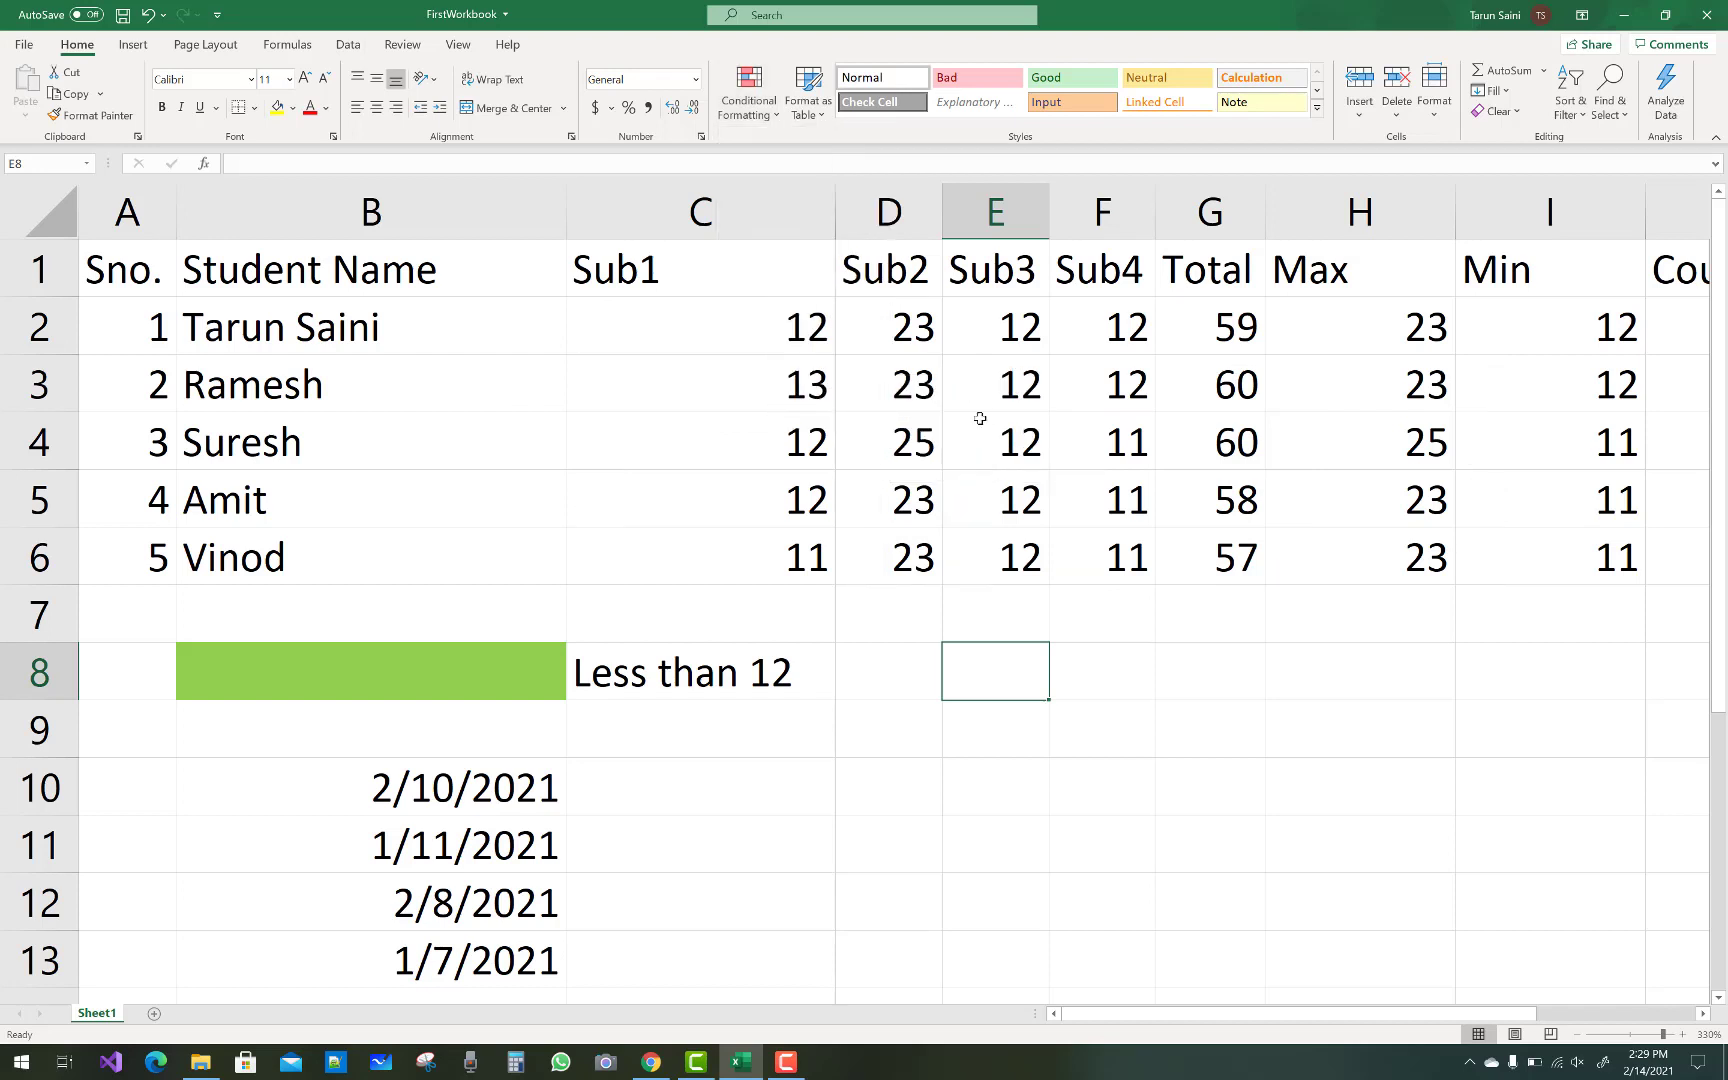
# - Apply solid-fill orange data bars to the marks in C2:I6 and widen the Total column
pyautogui.moveTo(744, 316); pyautogui.dragTo(1546, 545)
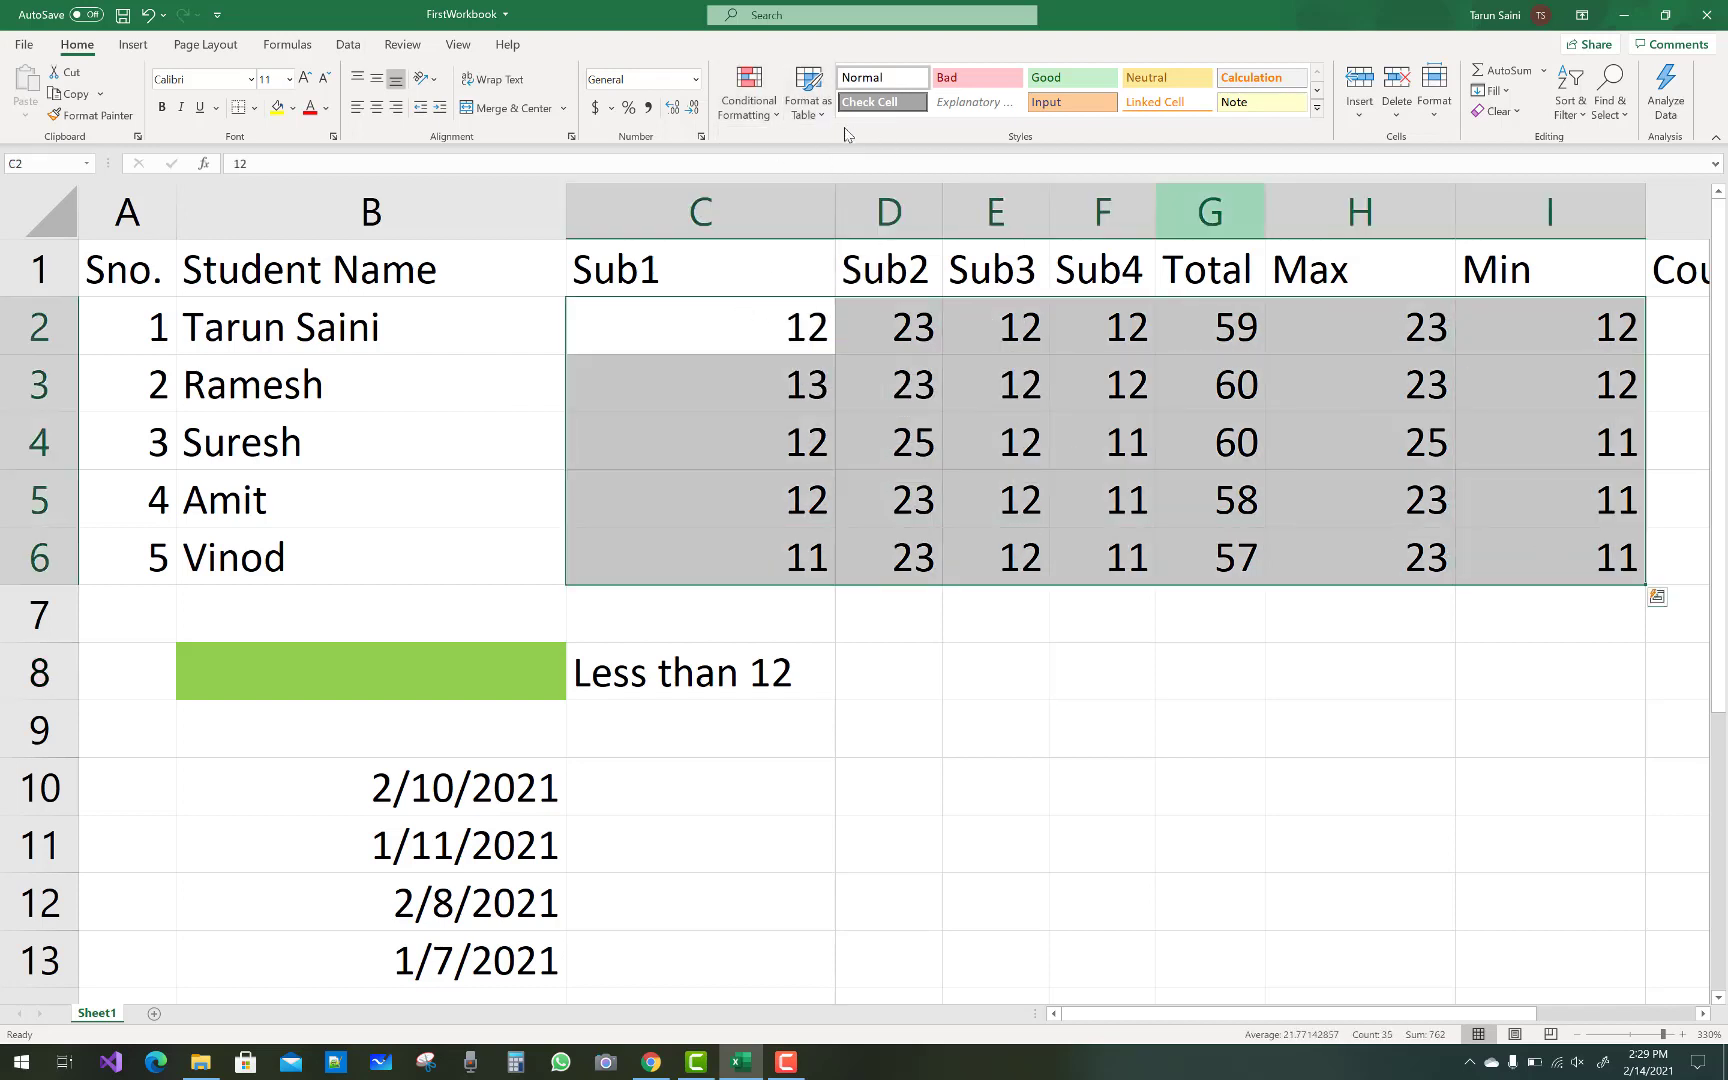
pyautogui.click(778, 118)
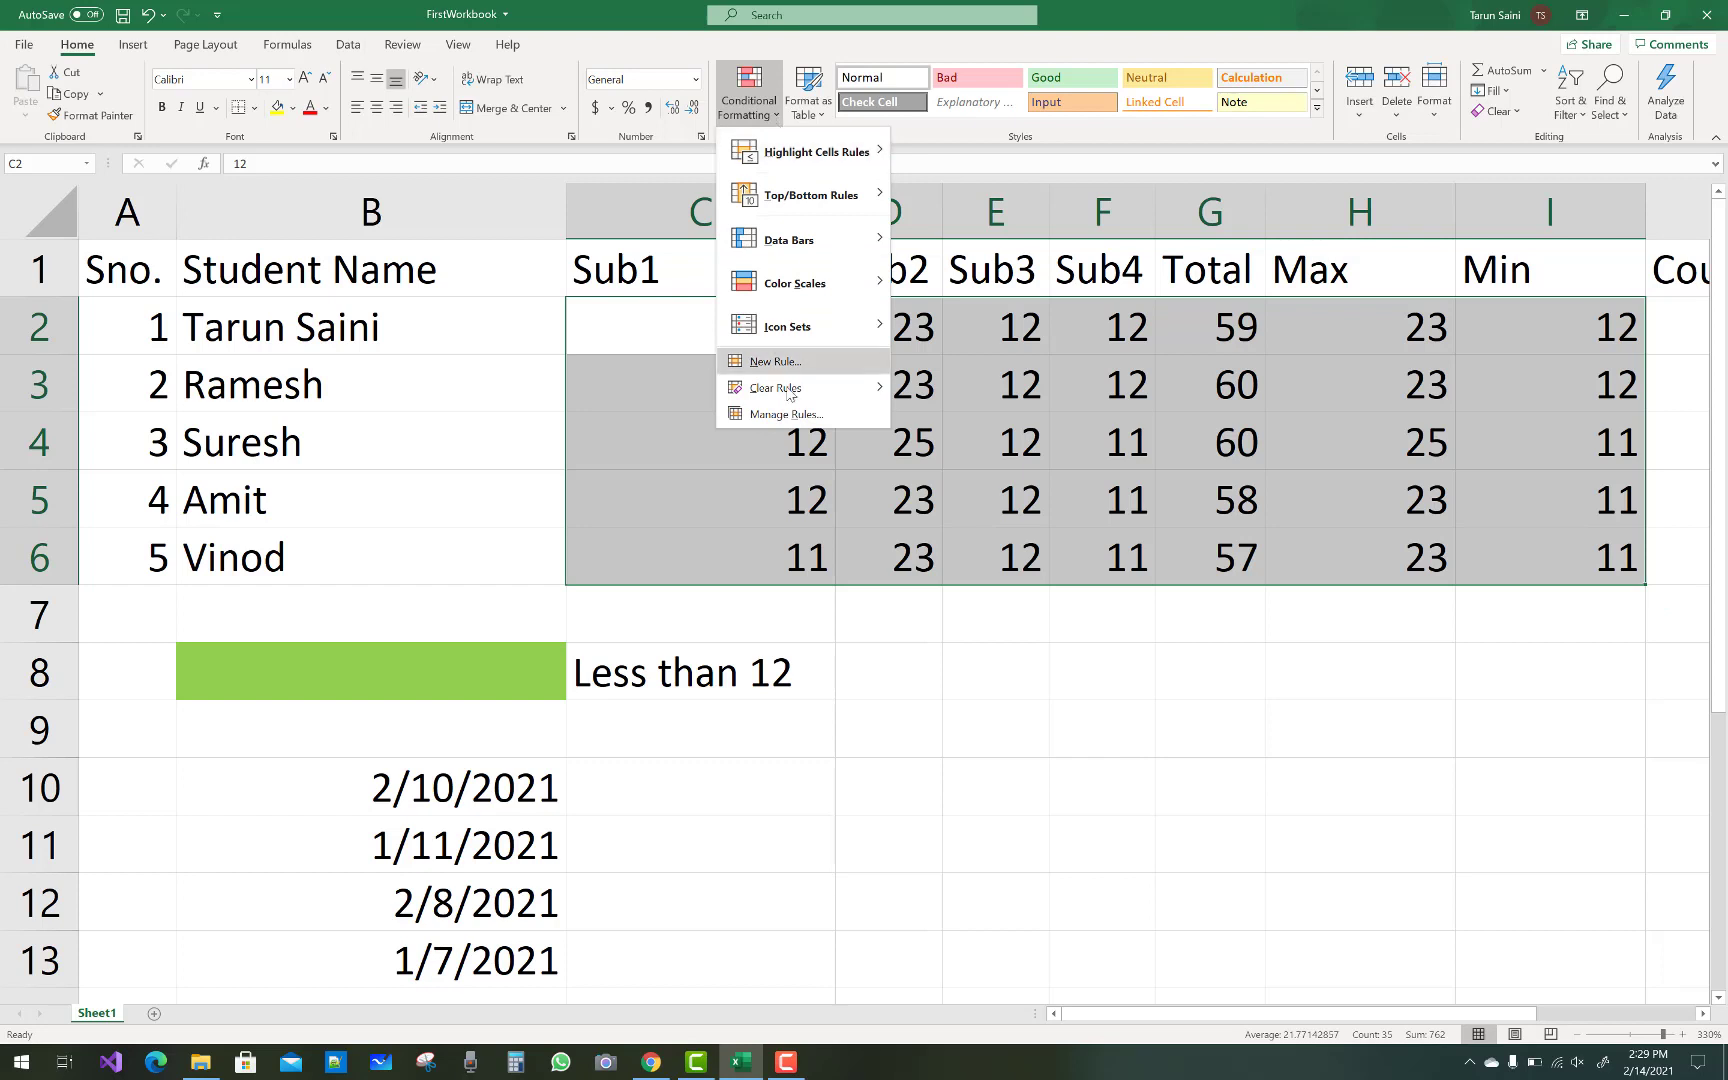
pyautogui.moveTo(807, 391)
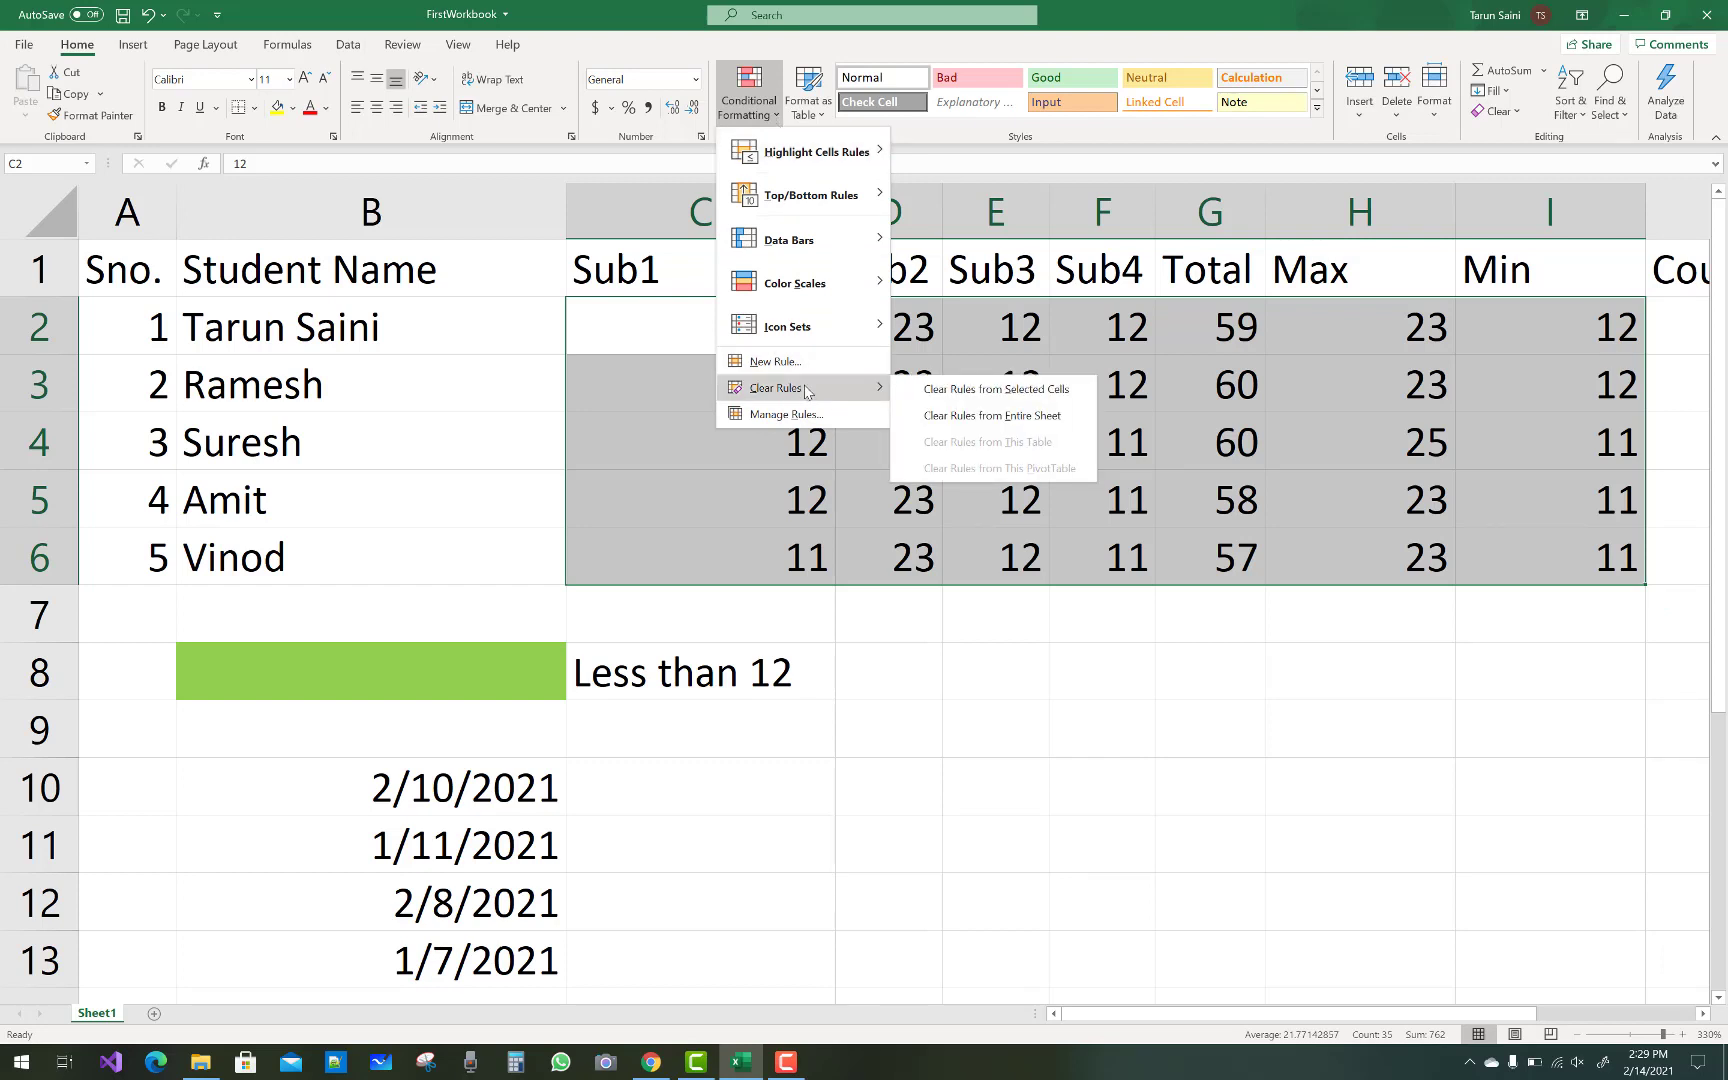
pyautogui.moveTo(812, 340)
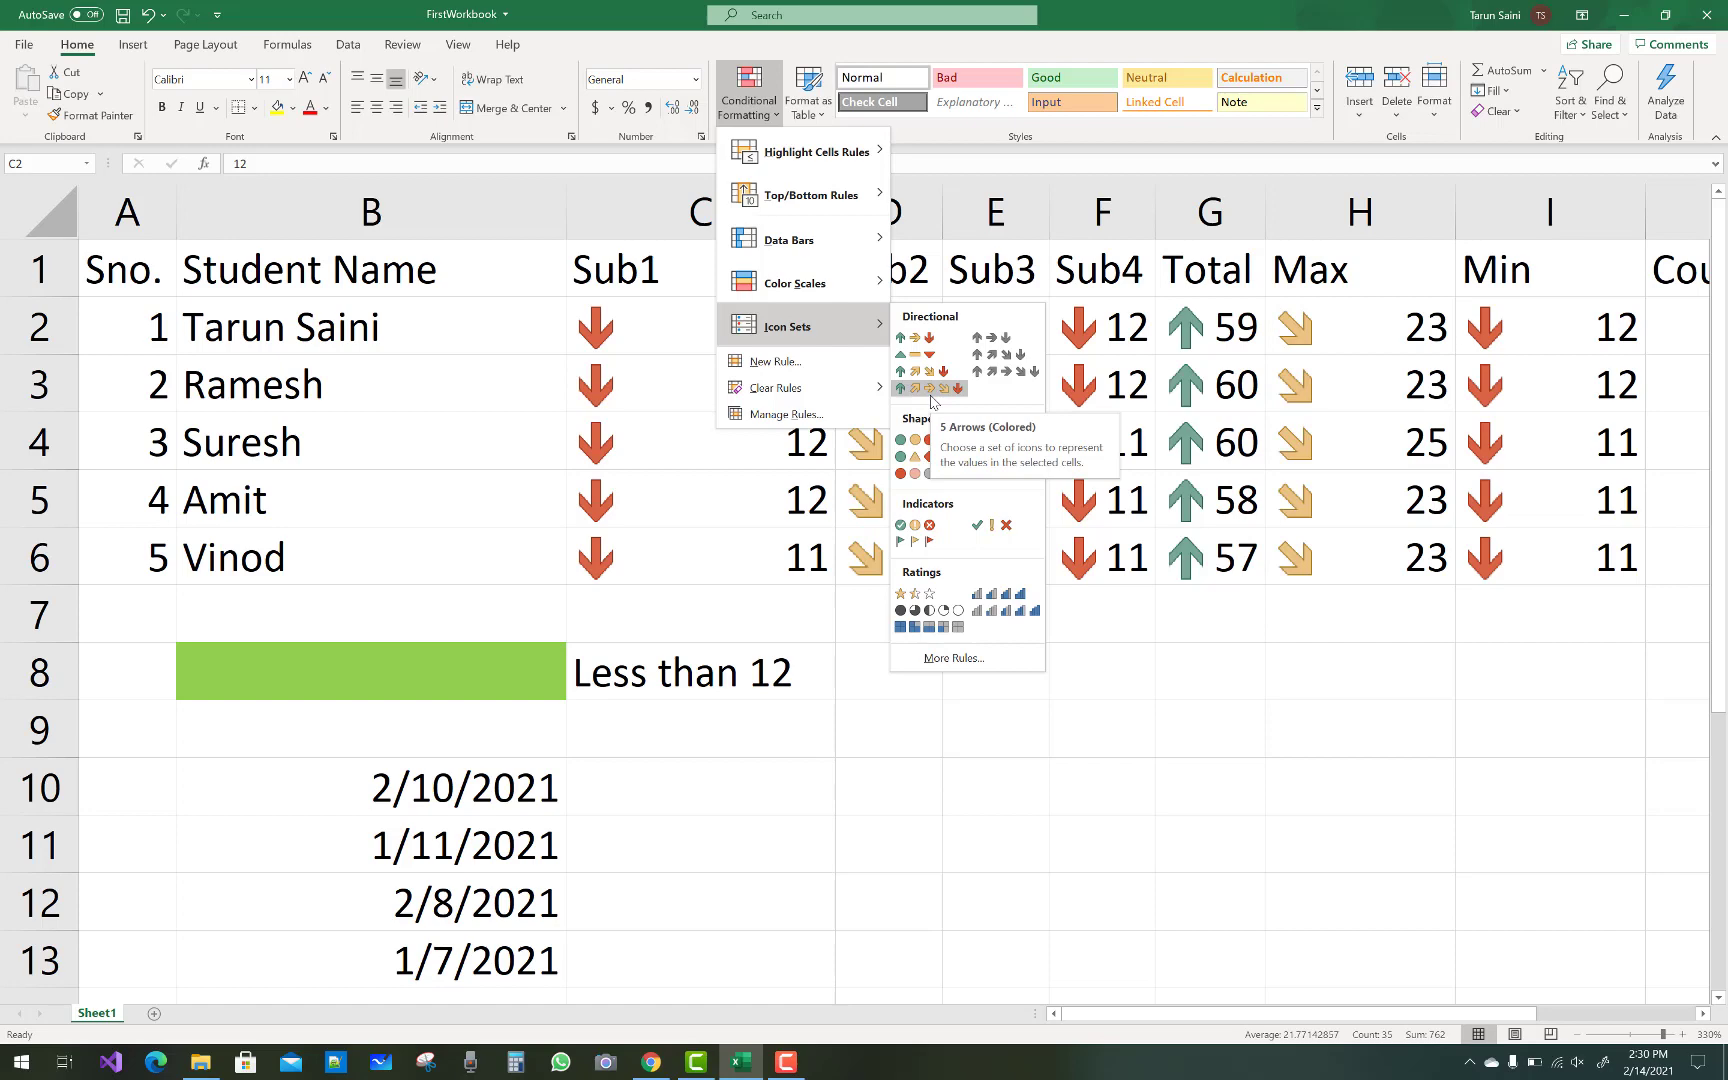
pyautogui.moveTo(828, 293)
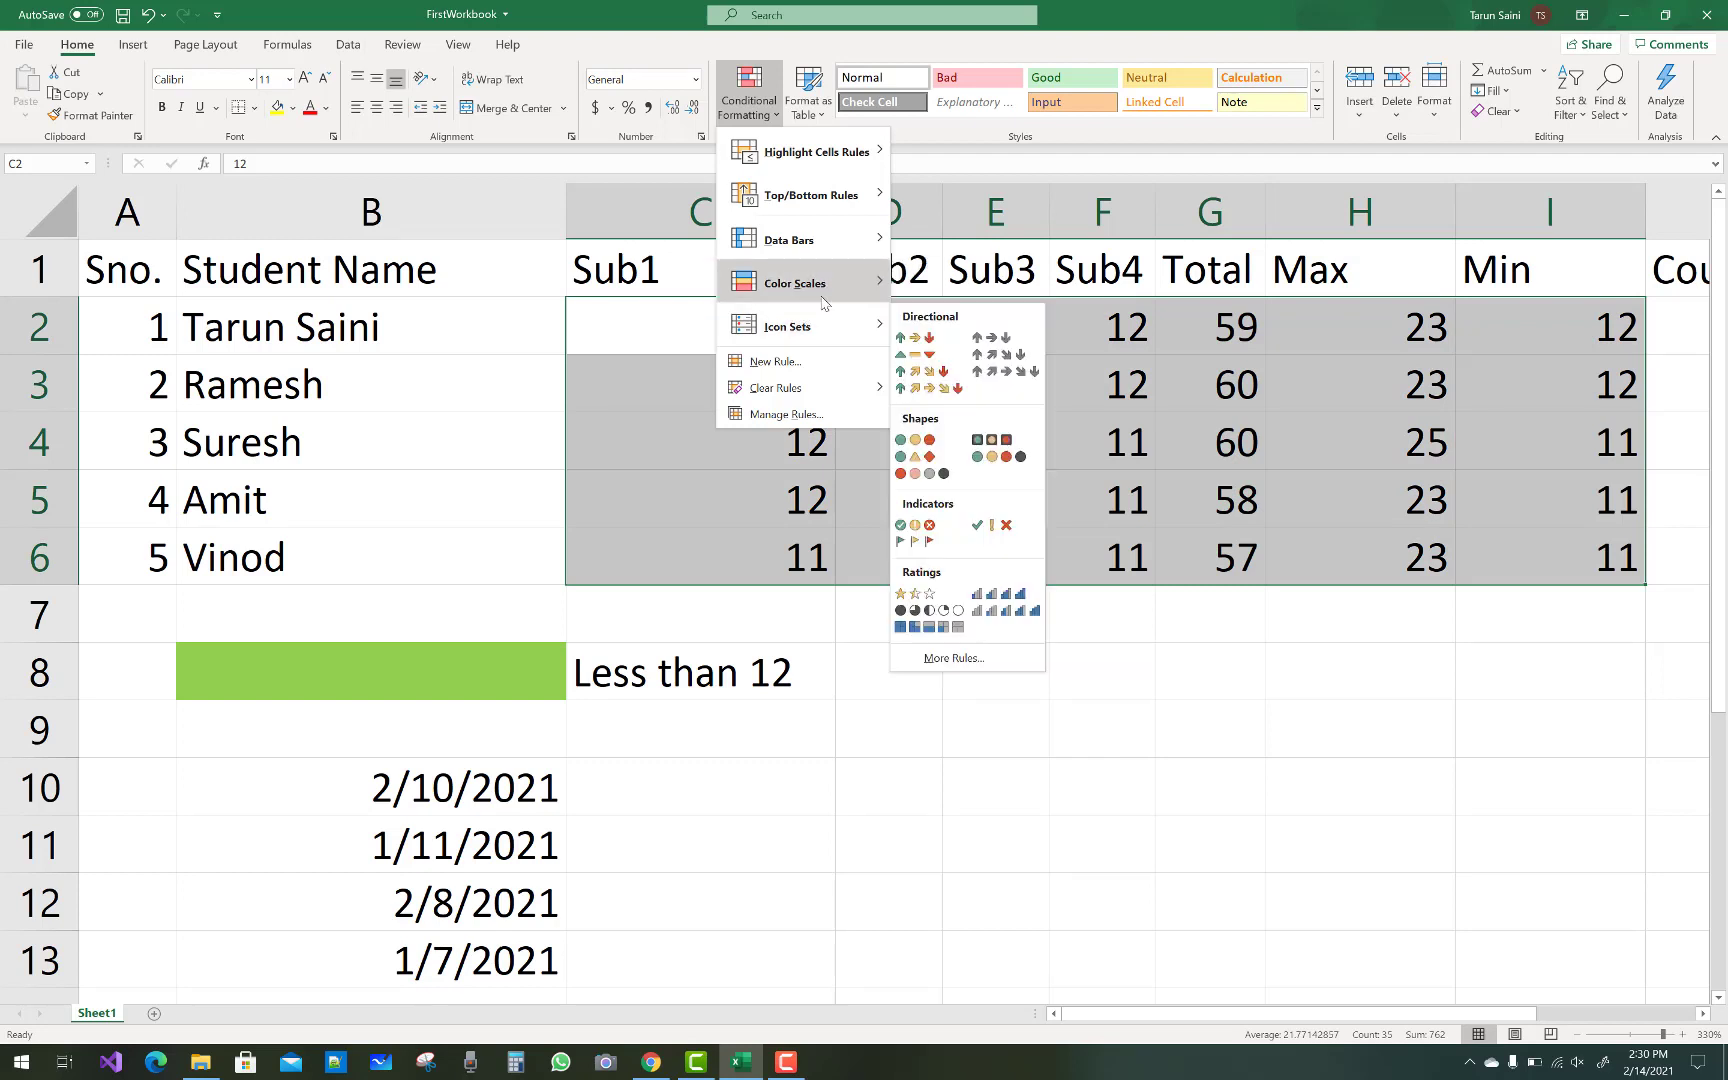
pyautogui.moveTo(825, 252)
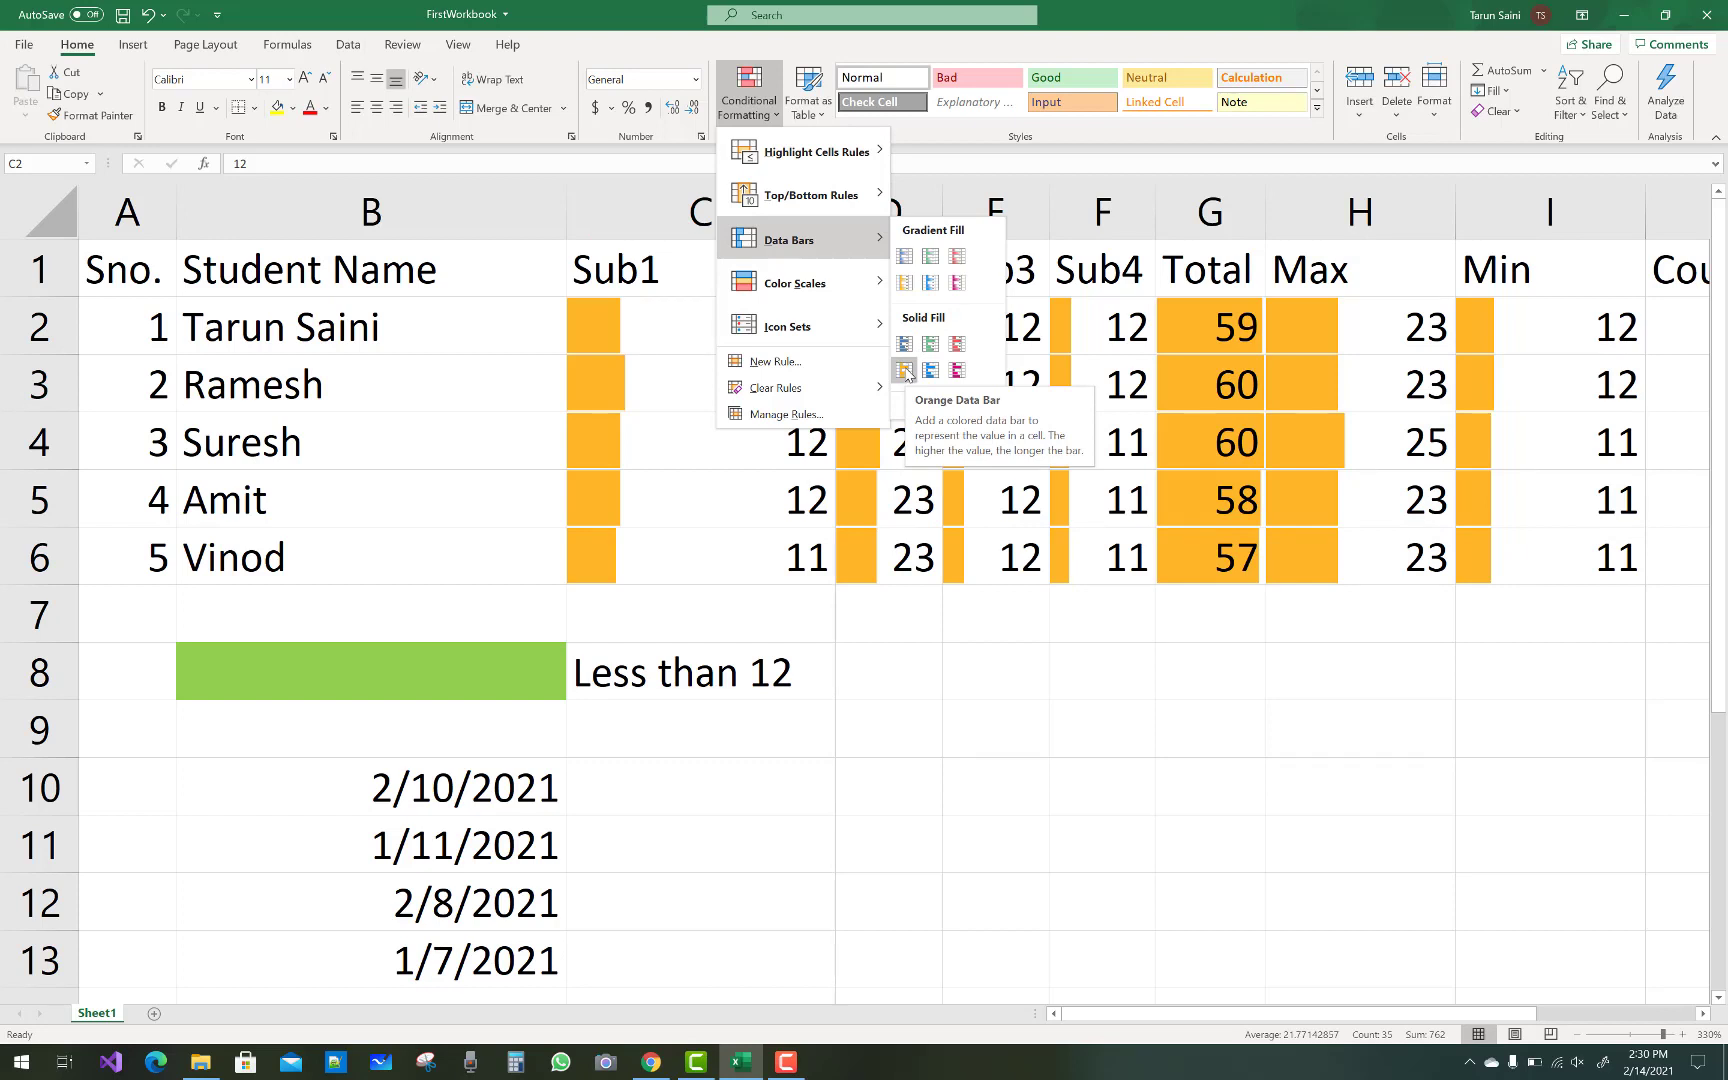
pyautogui.click(905, 372)
pyautogui.click(1164, 762)
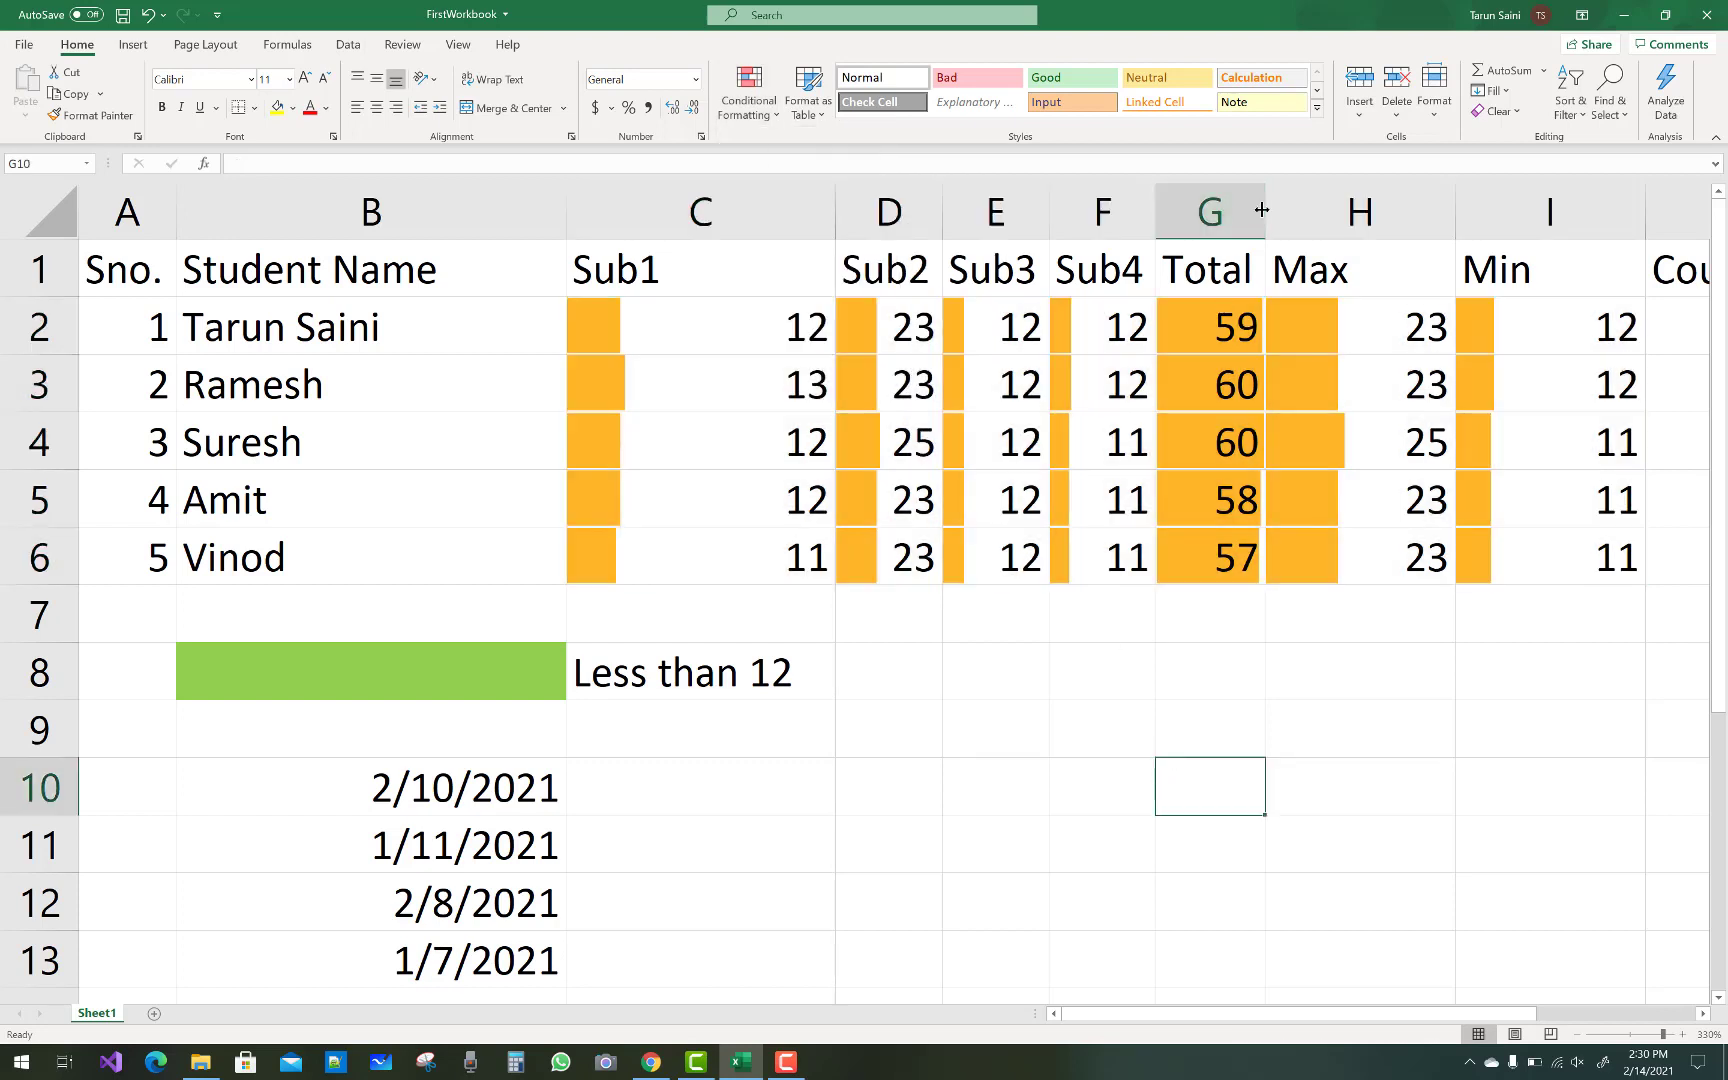
pyautogui.moveTo(1265, 210); pyautogui.dragTo(1317, 232)
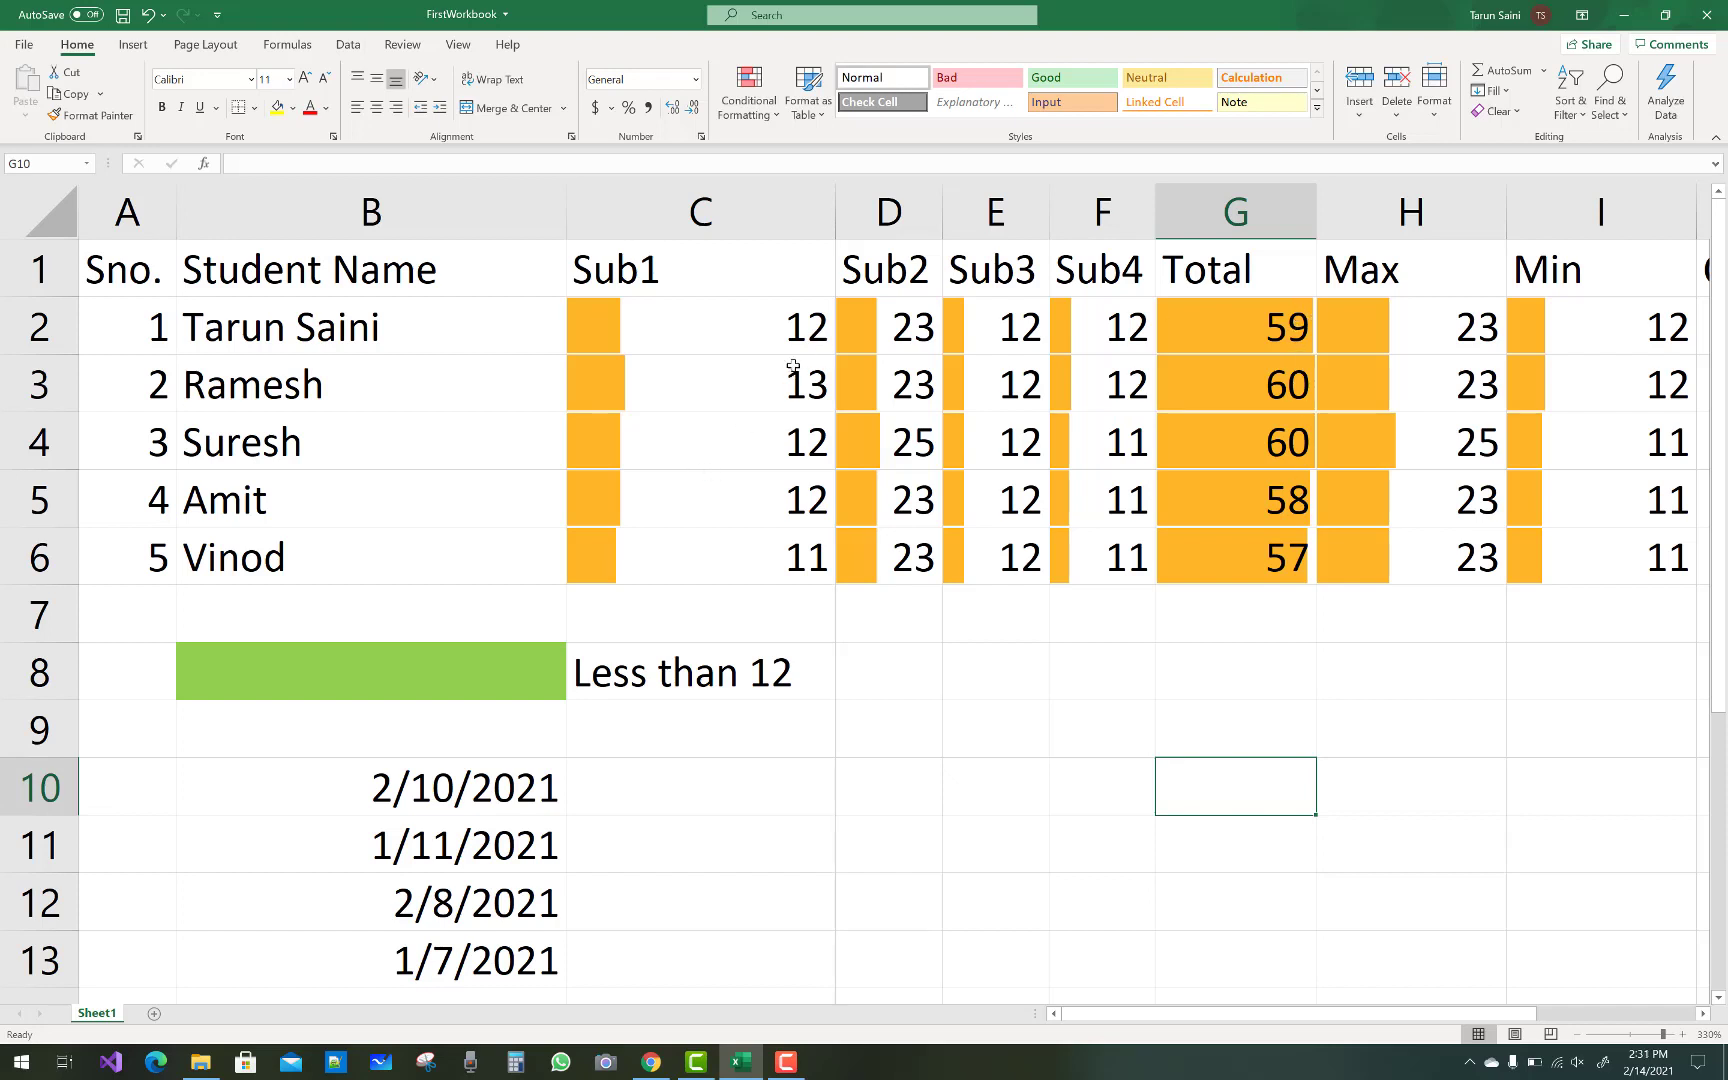
pyautogui.click(779, 121)
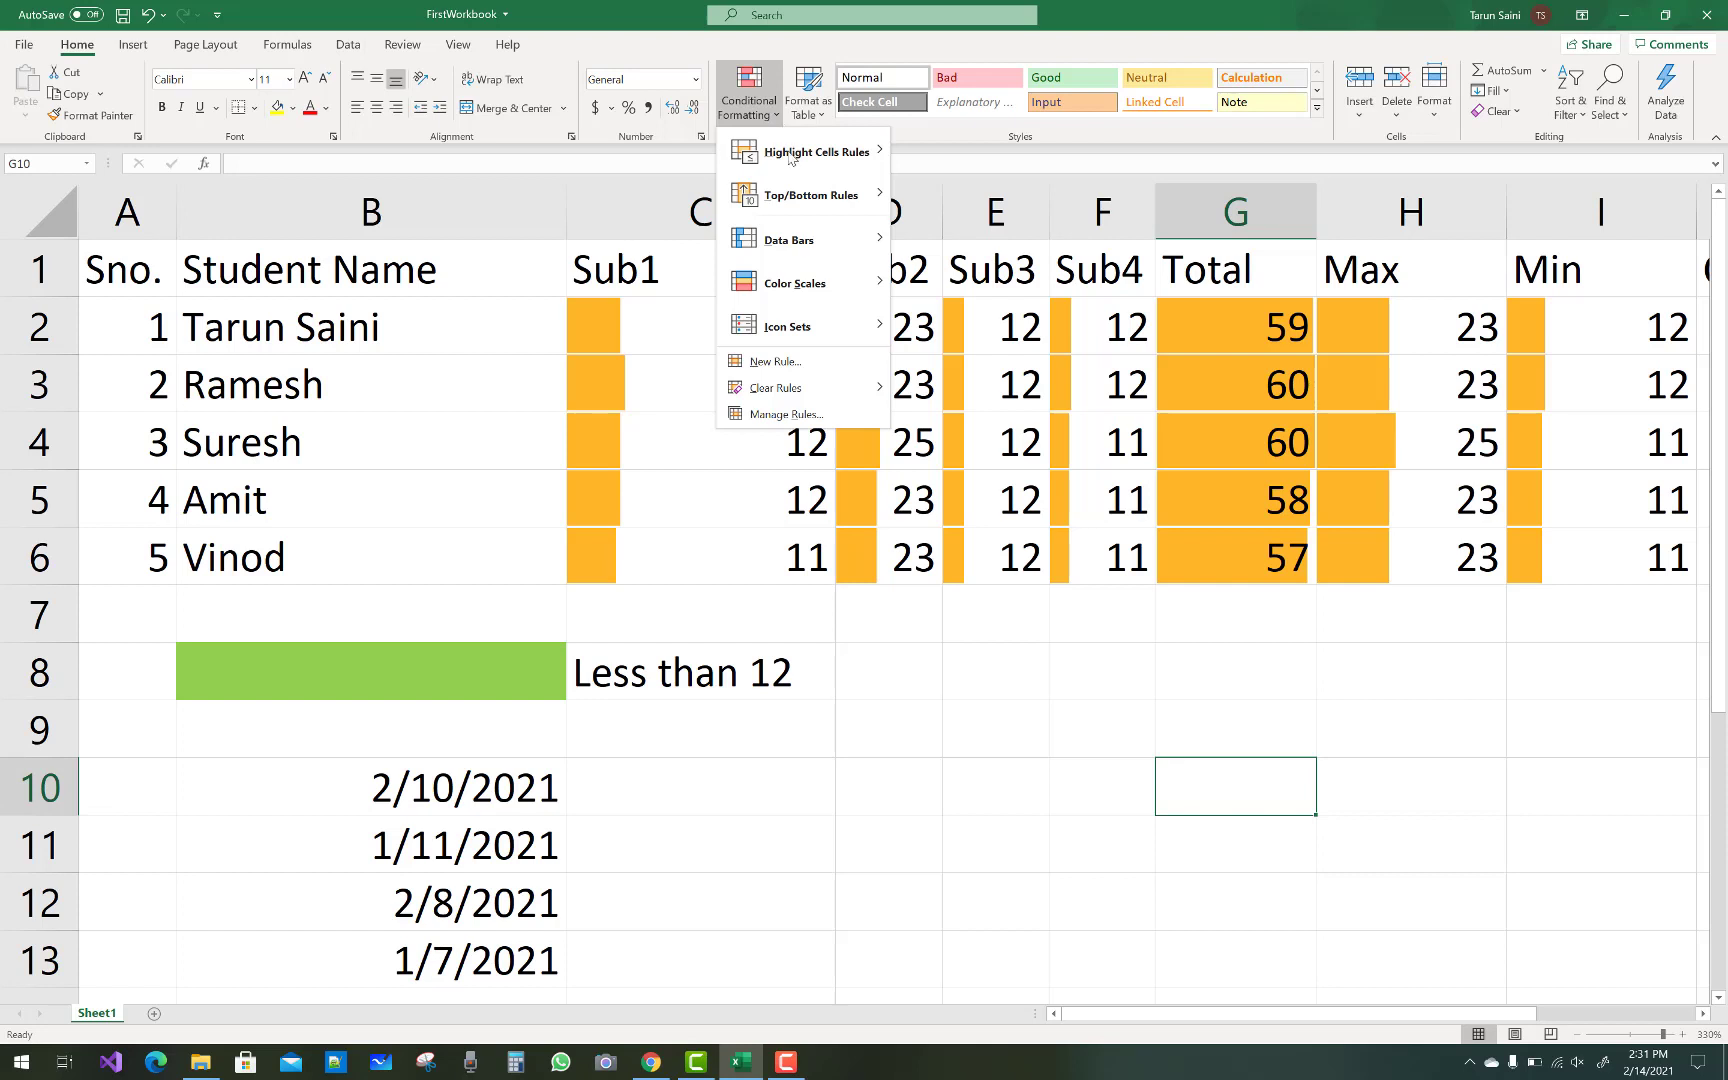
pyautogui.moveTo(795, 199)
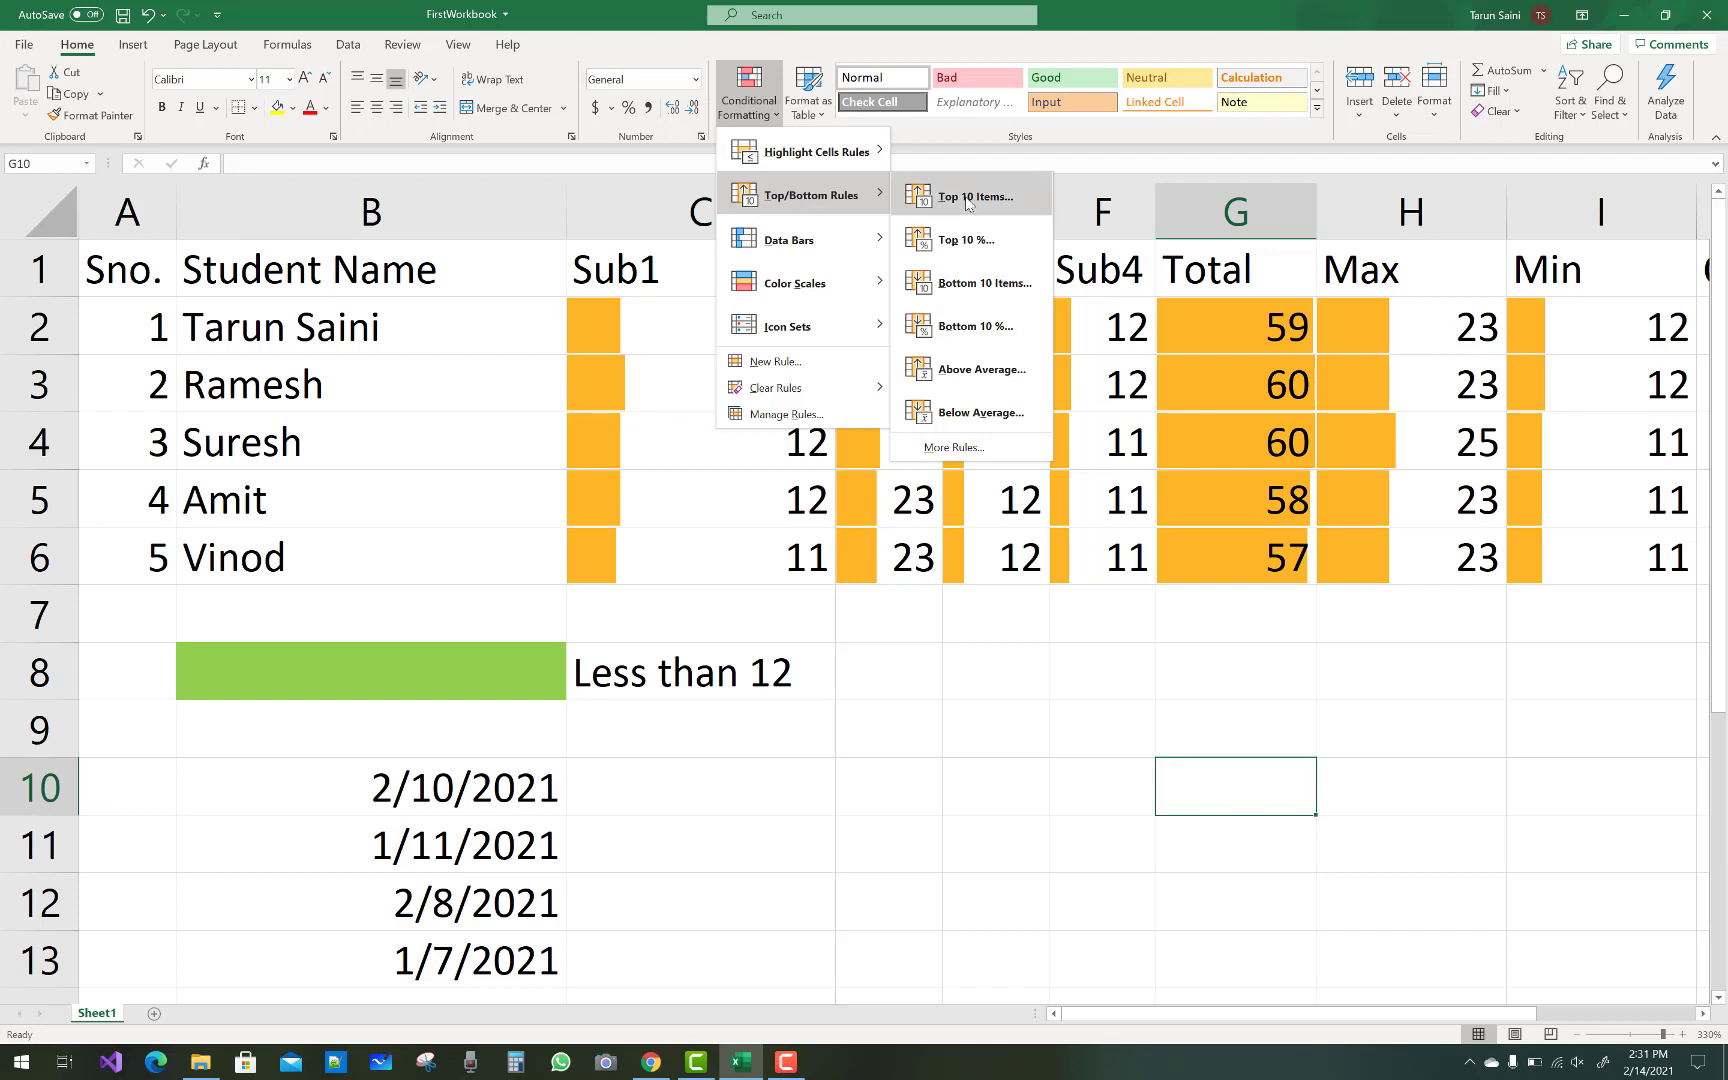
pyautogui.click(637, 329)
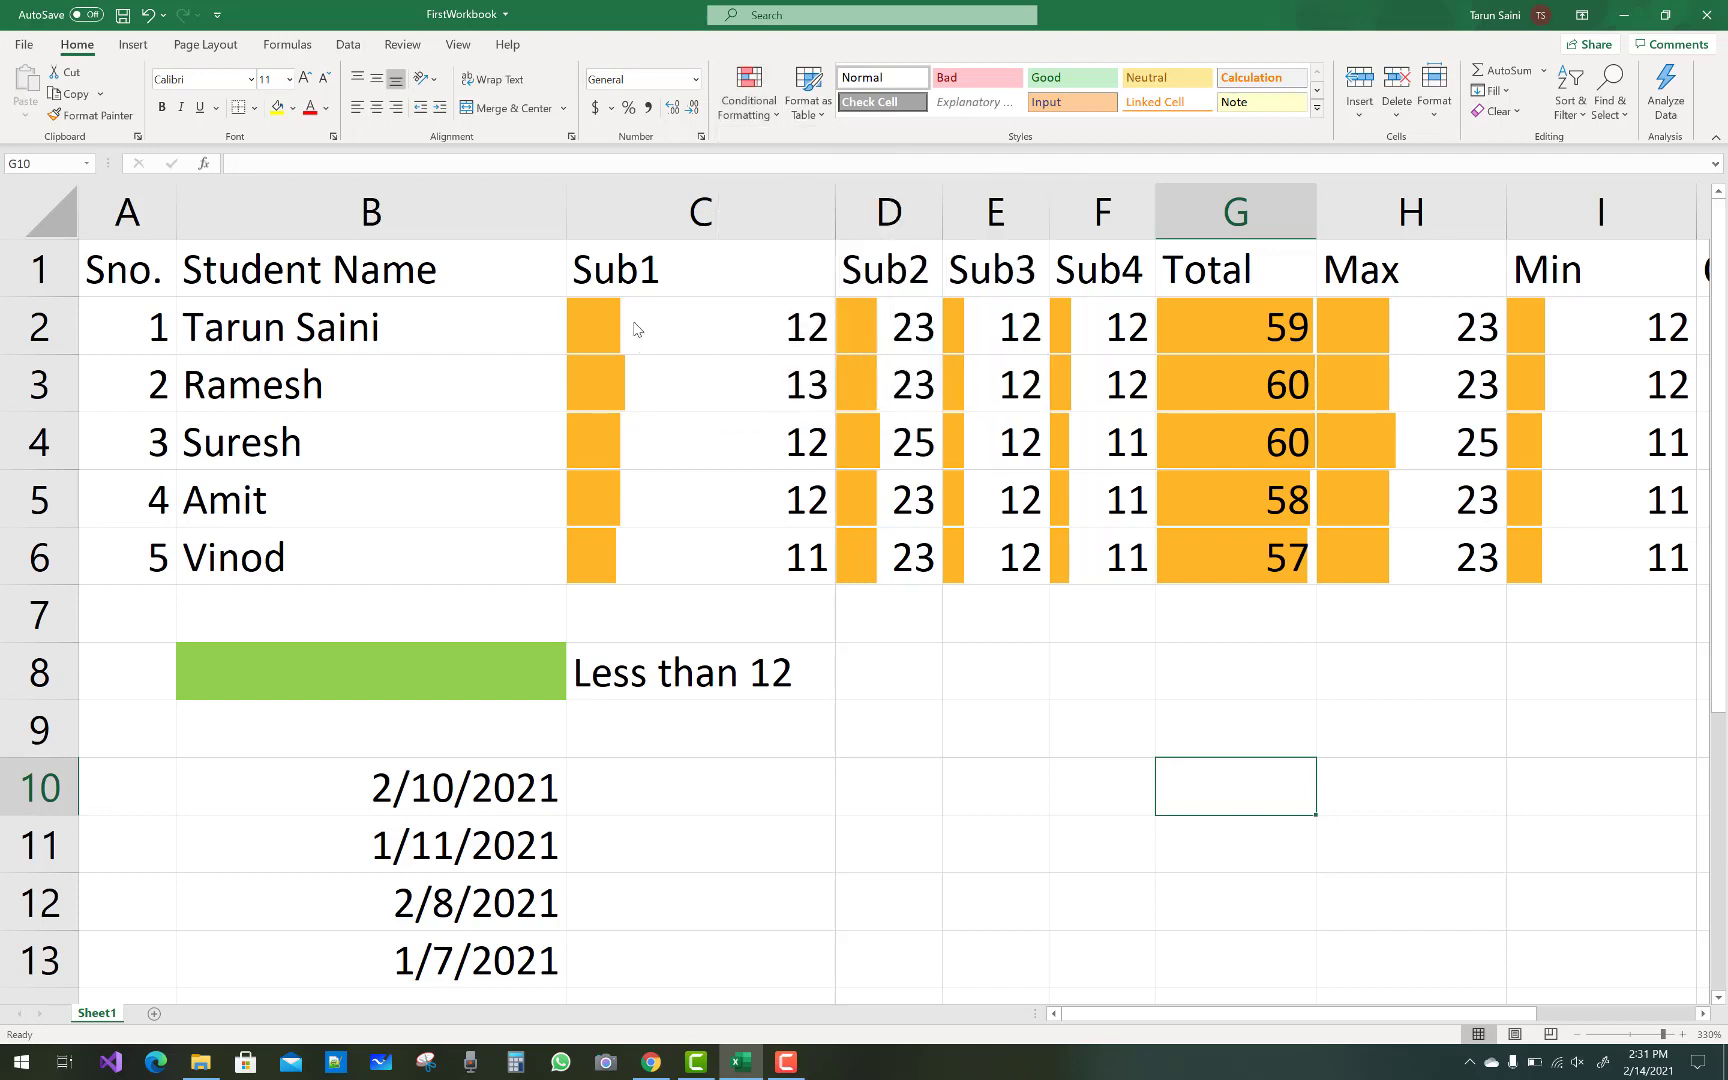
# - Add a Top 10 Items rule to C2:I6 with Light Red Fill with Dark Red Text
pyautogui.moveTo(597, 310); pyautogui.dragTo(1645, 563)
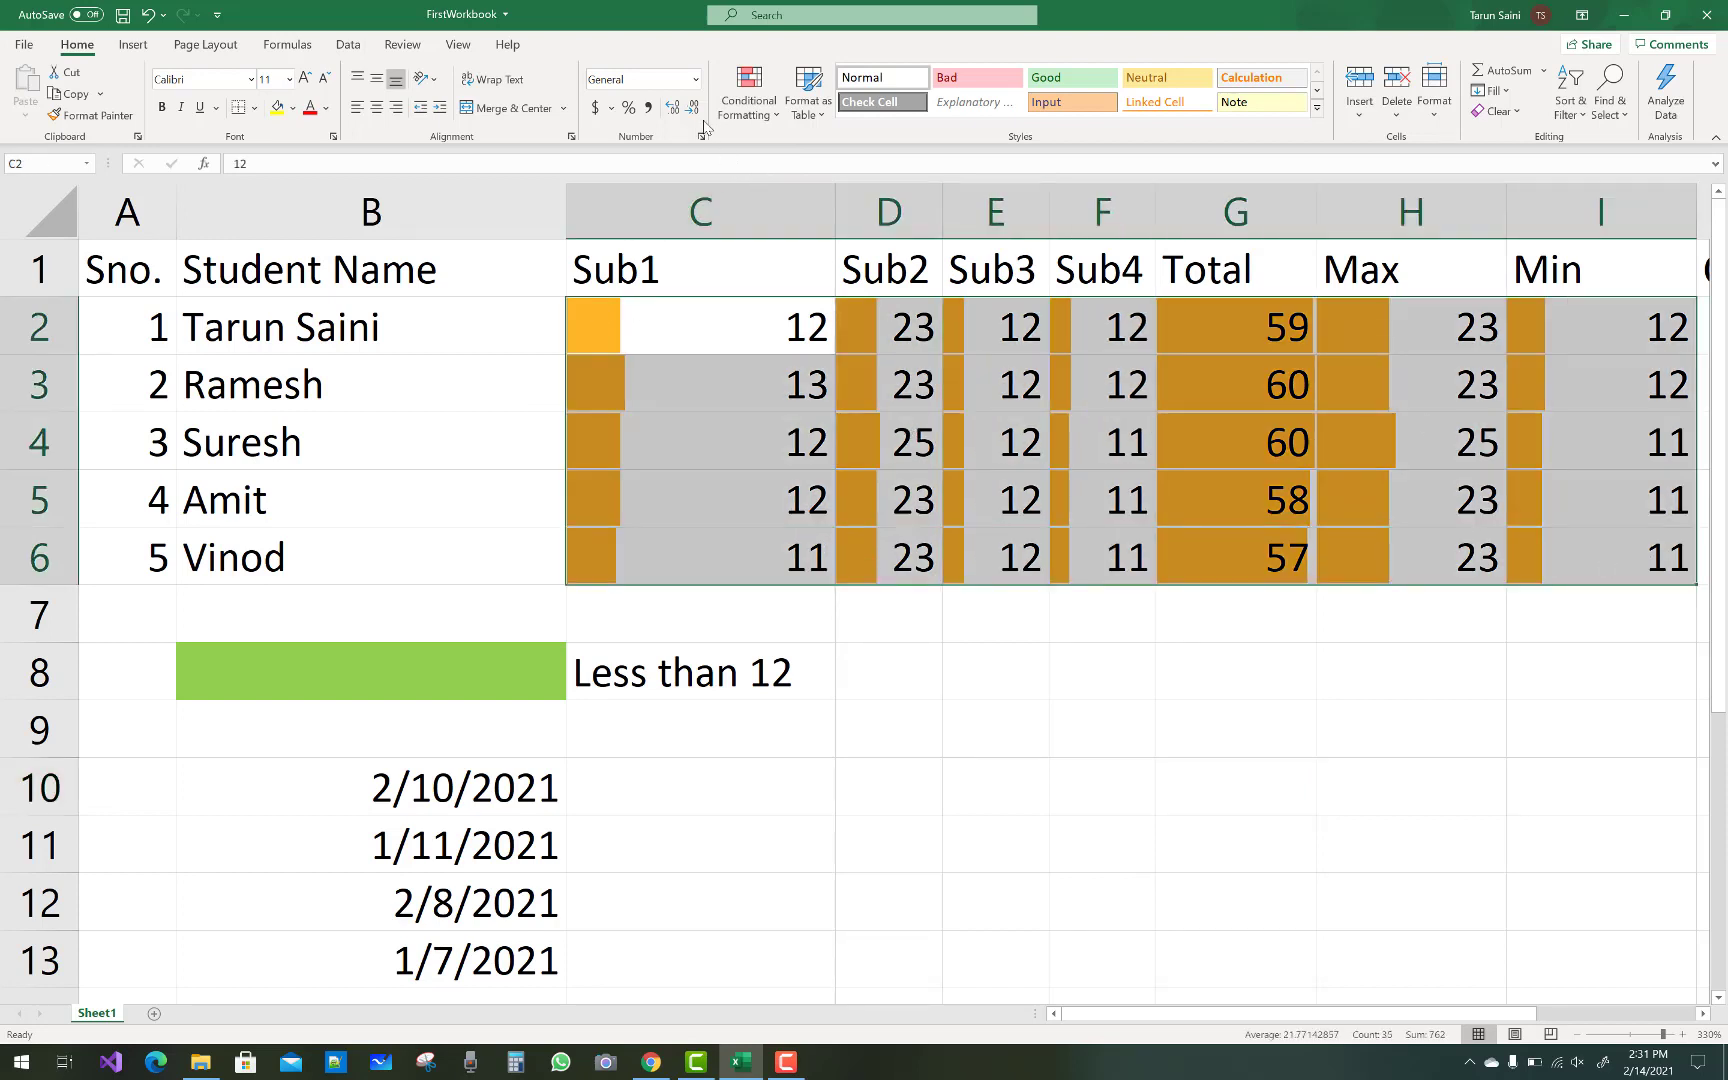
pyautogui.click(773, 115)
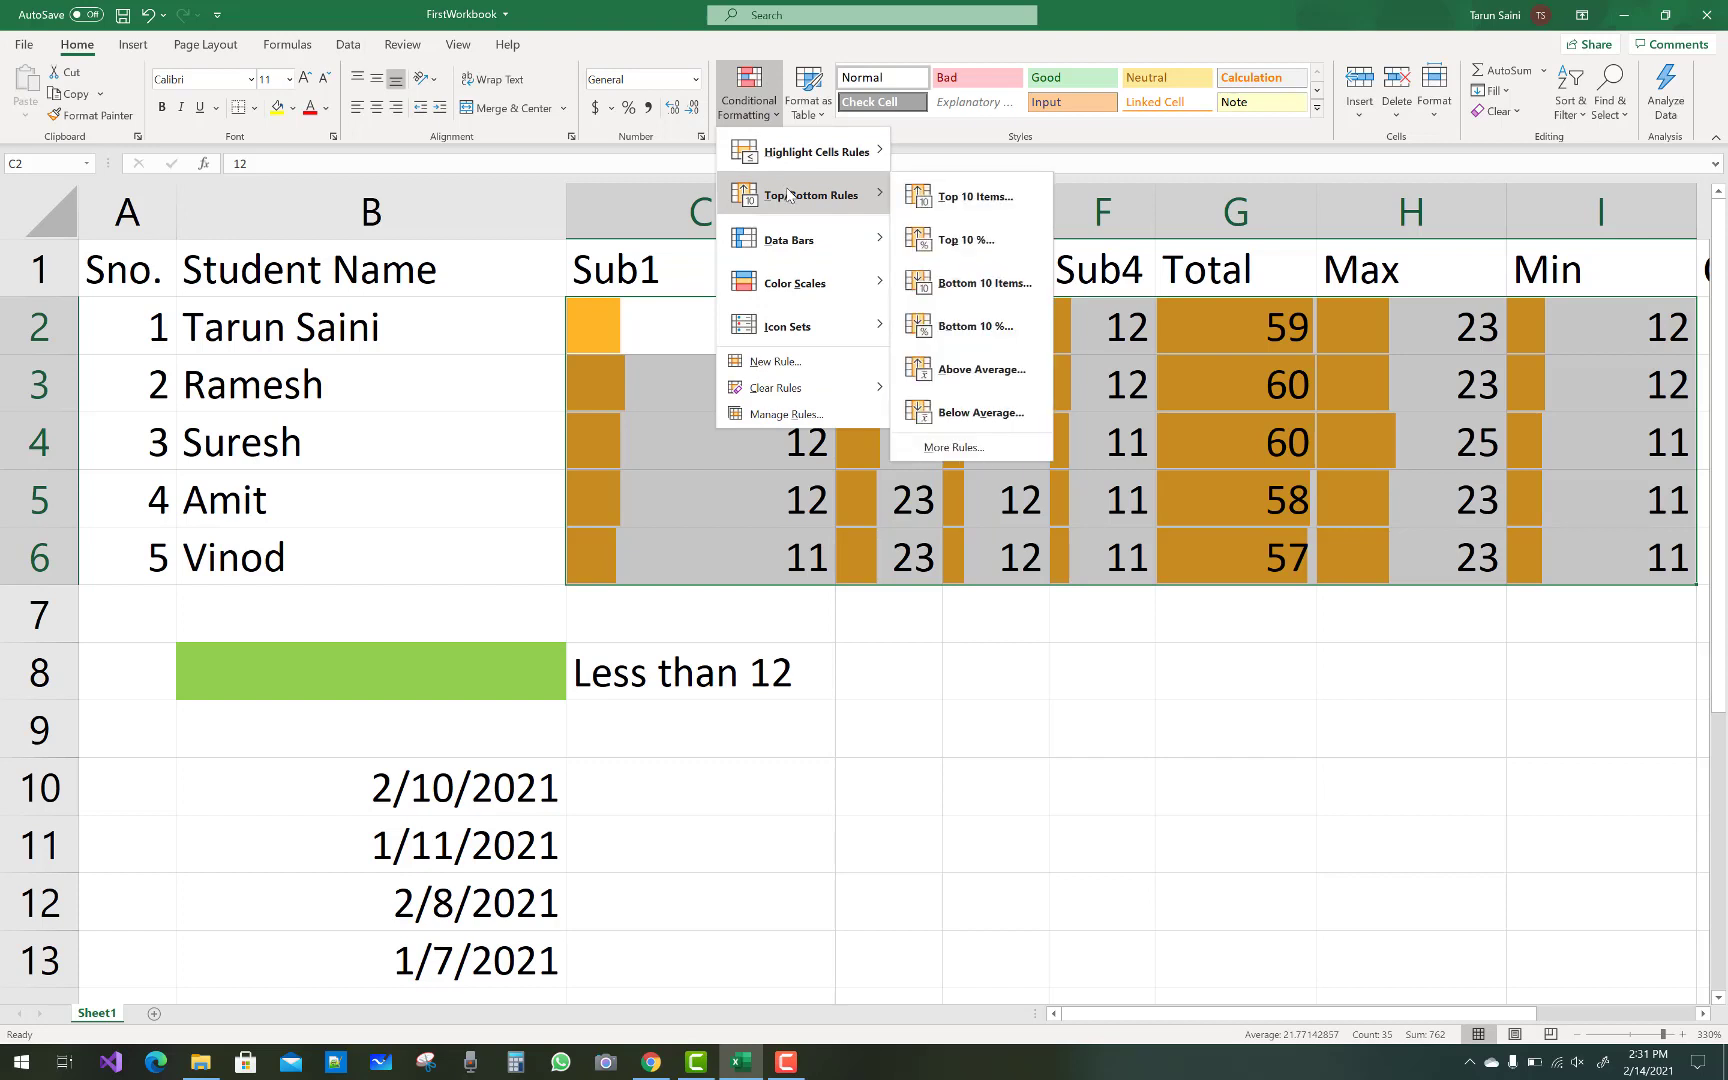
pyautogui.click(946, 209)
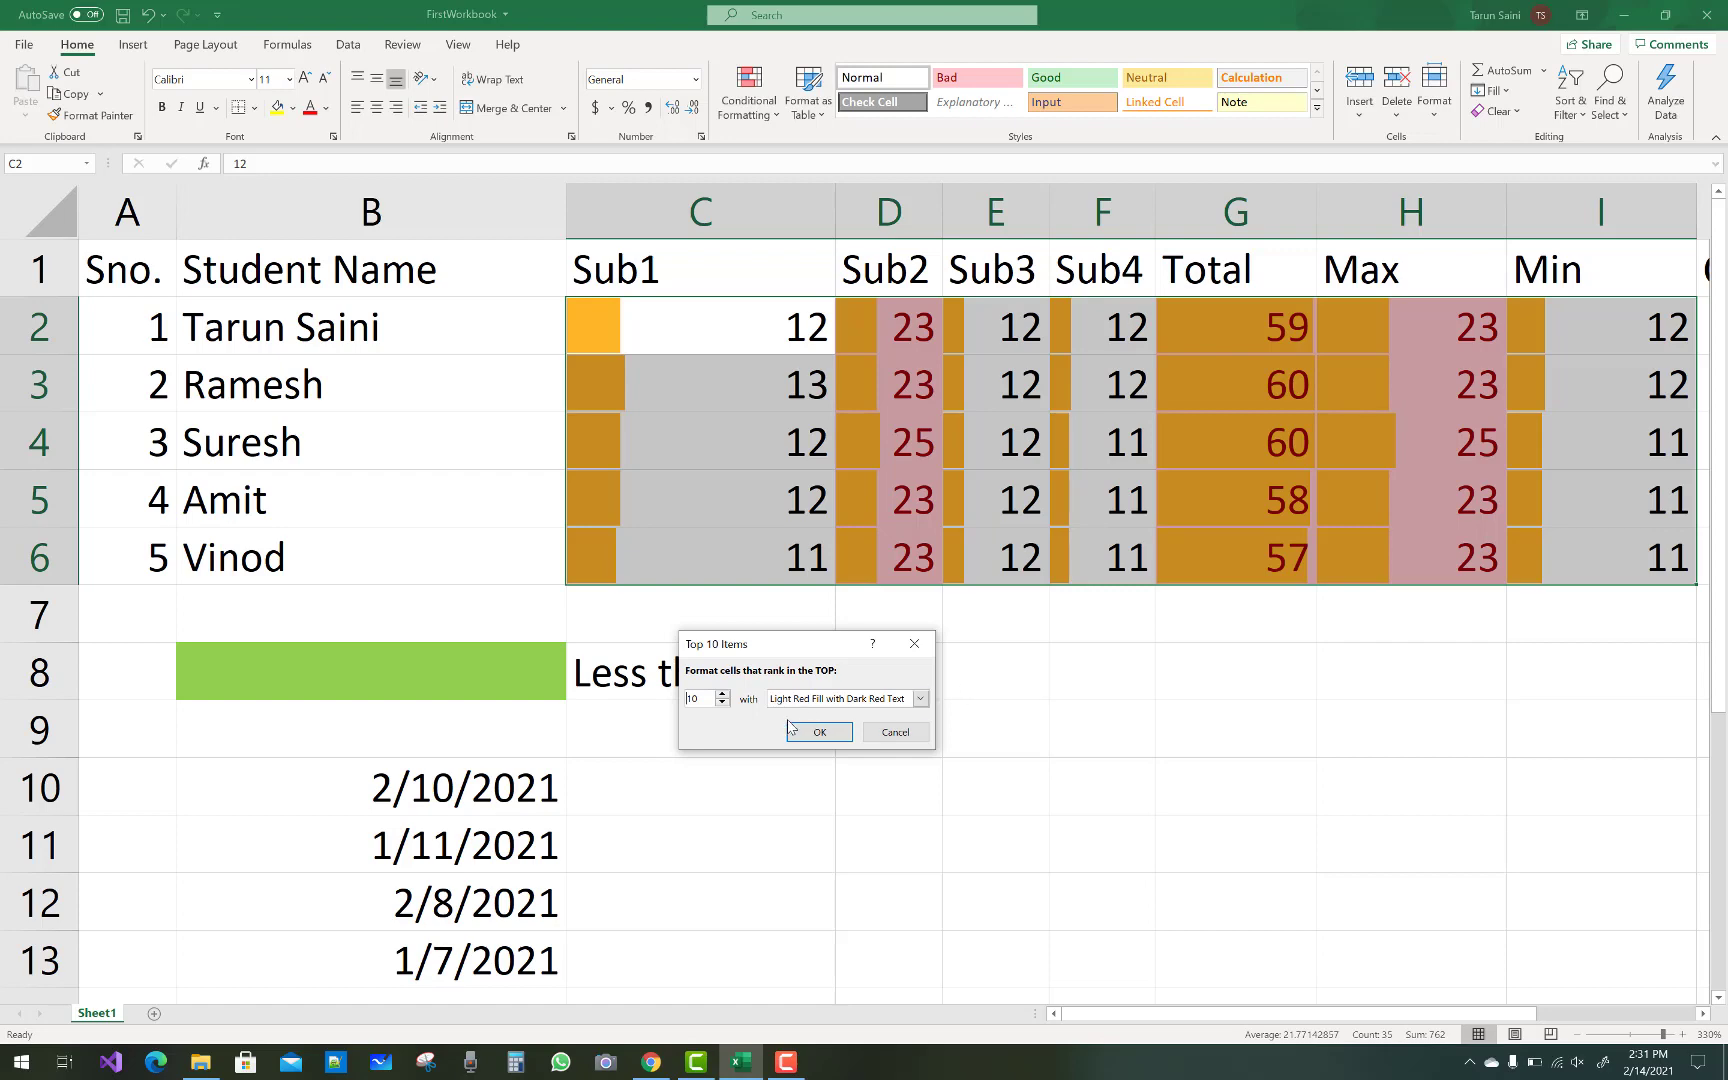
pyautogui.click(816, 737)
pyautogui.click(1231, 760)
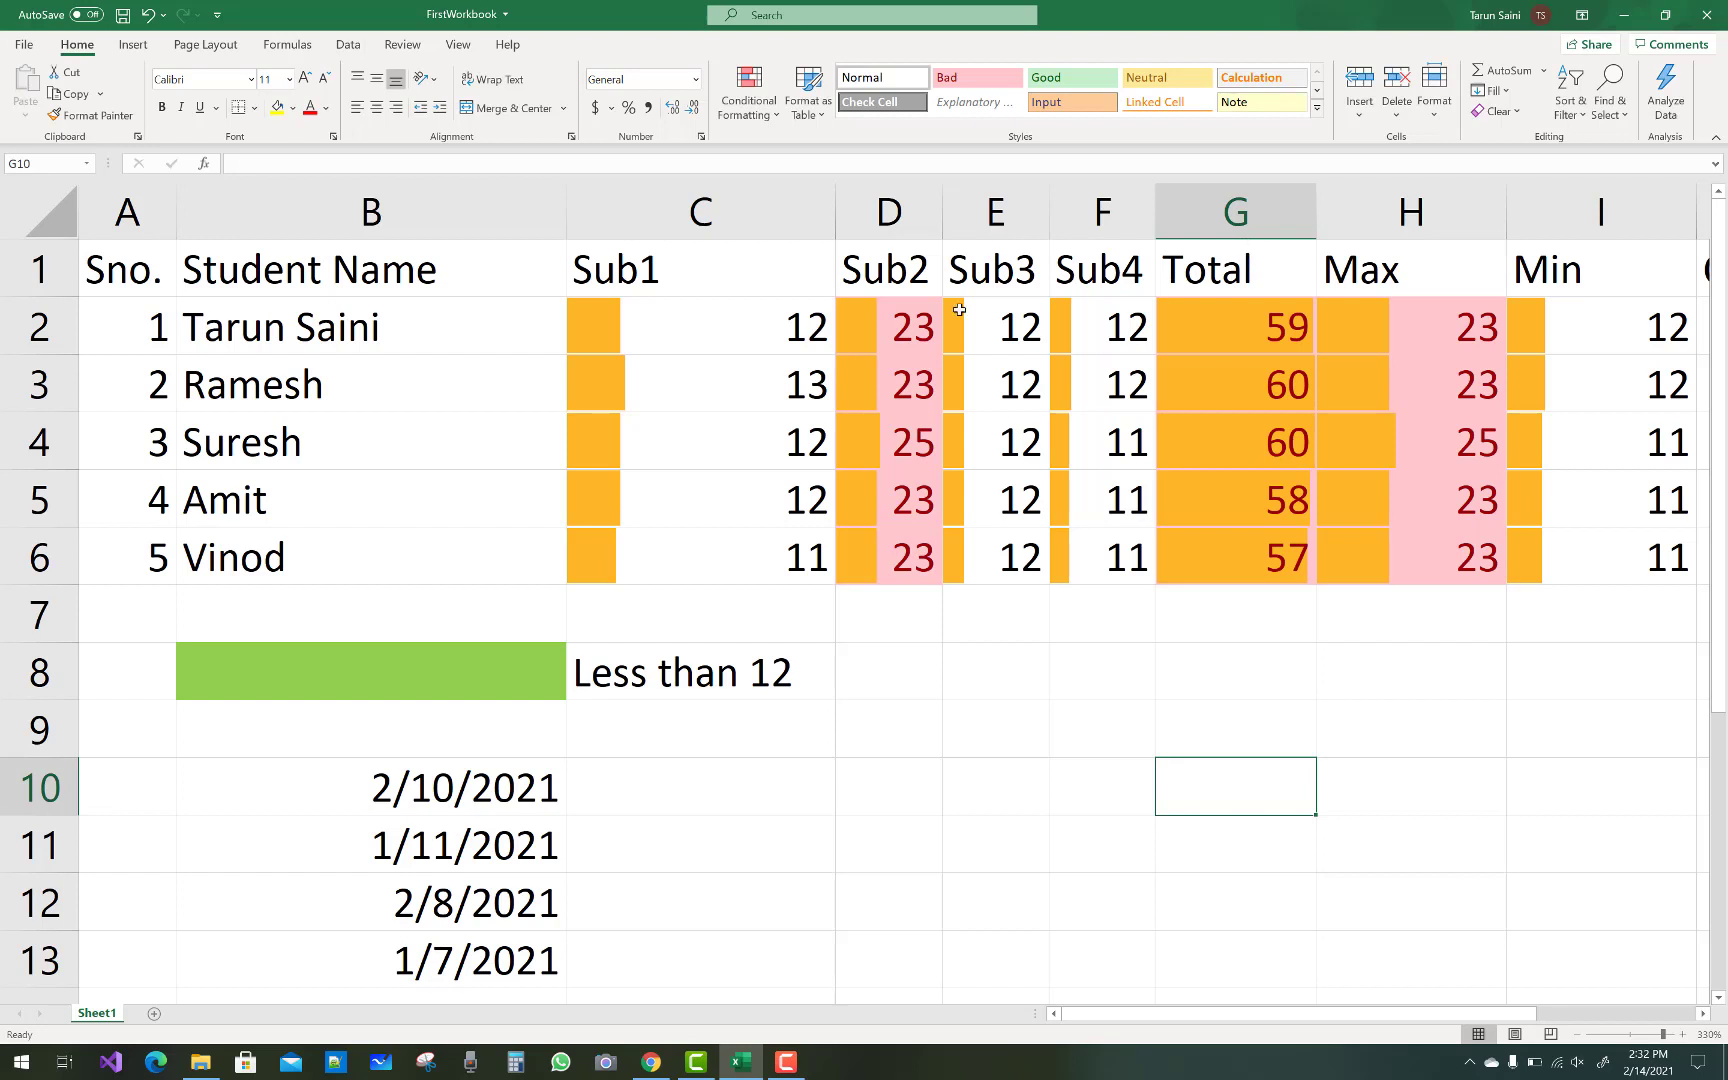
# - Examine the highlighted marks in the Sub2 column and across the rest of the table
pyautogui.click(910, 325)
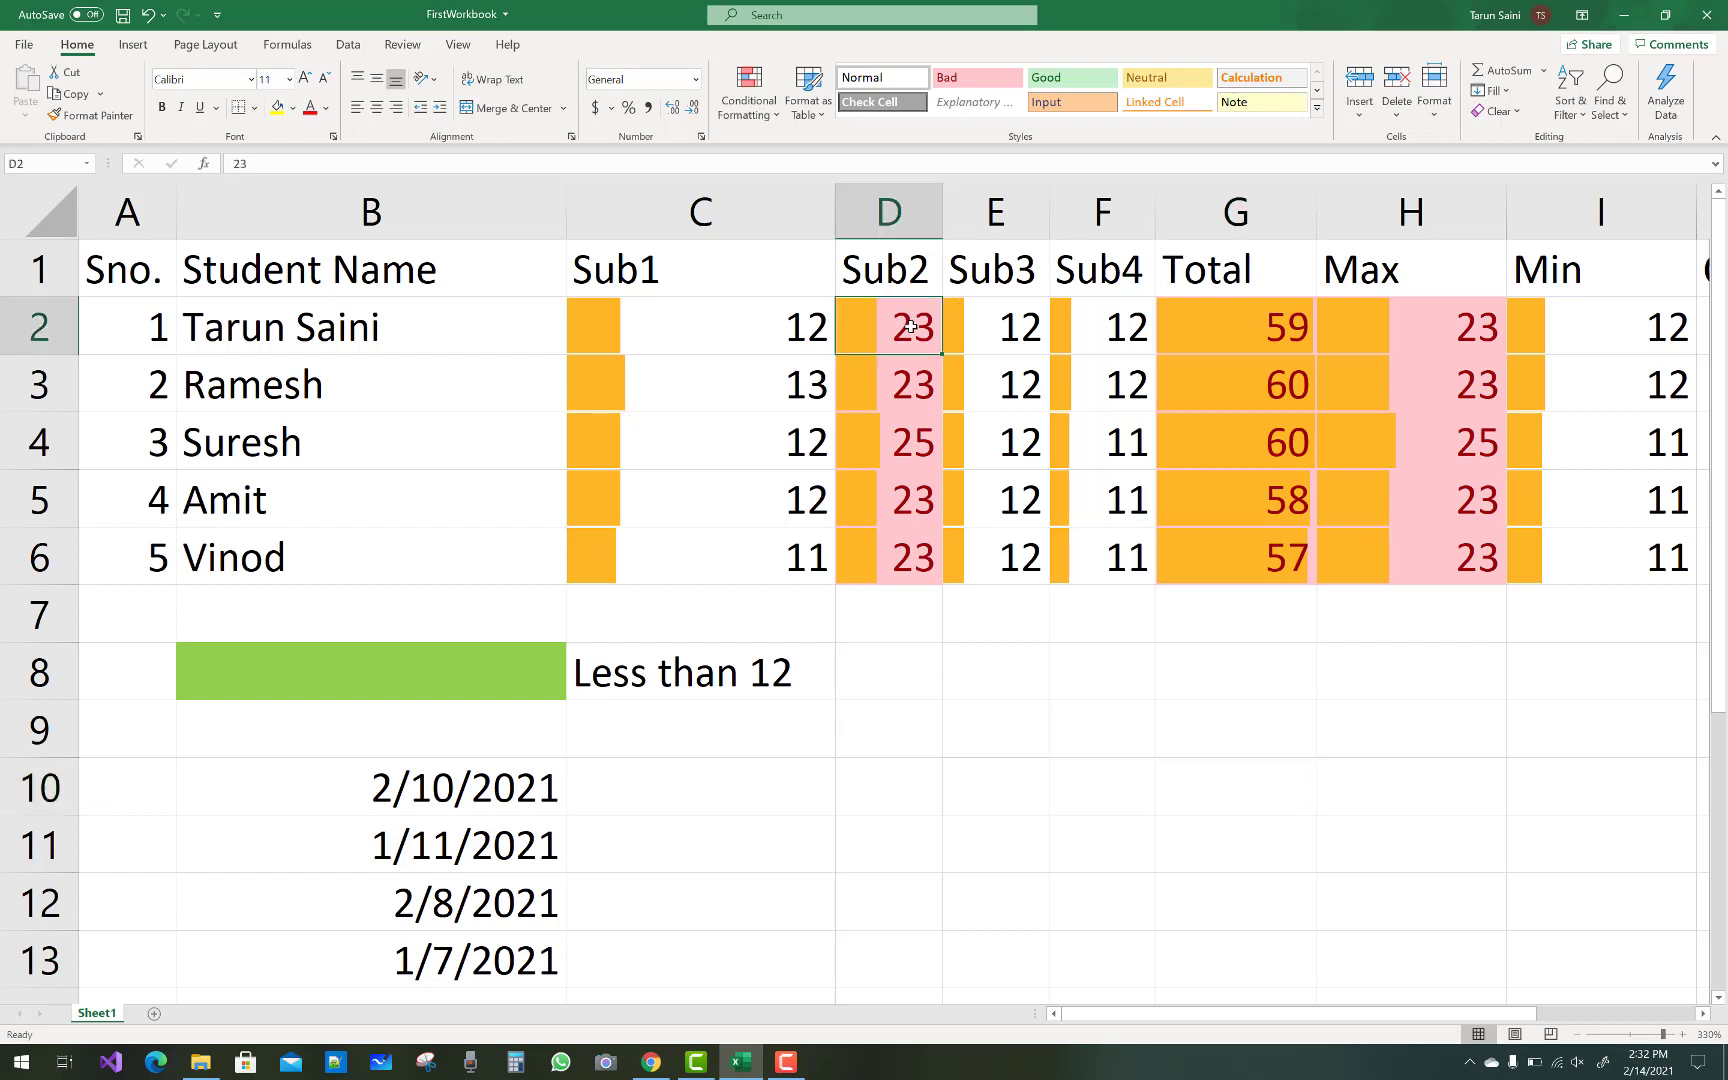
pyautogui.click(910, 370)
pyautogui.click(905, 432)
pyautogui.click(910, 492)
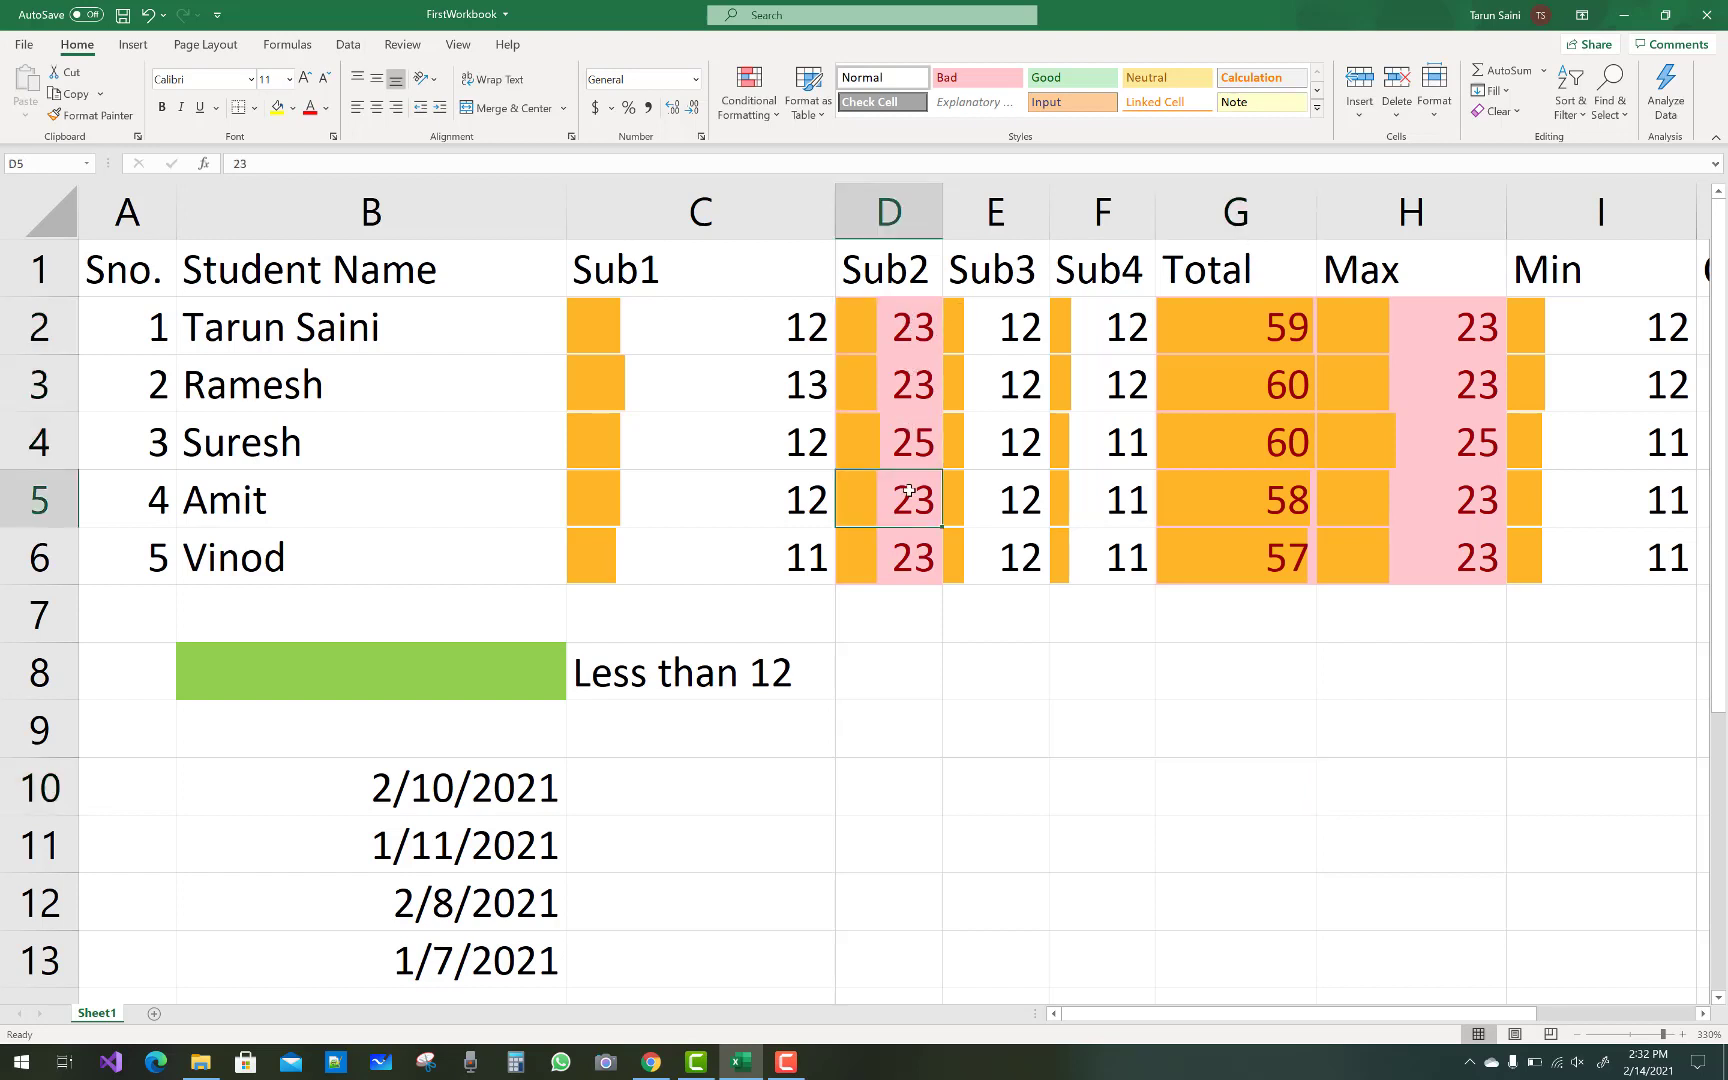
pyautogui.click(914, 553)
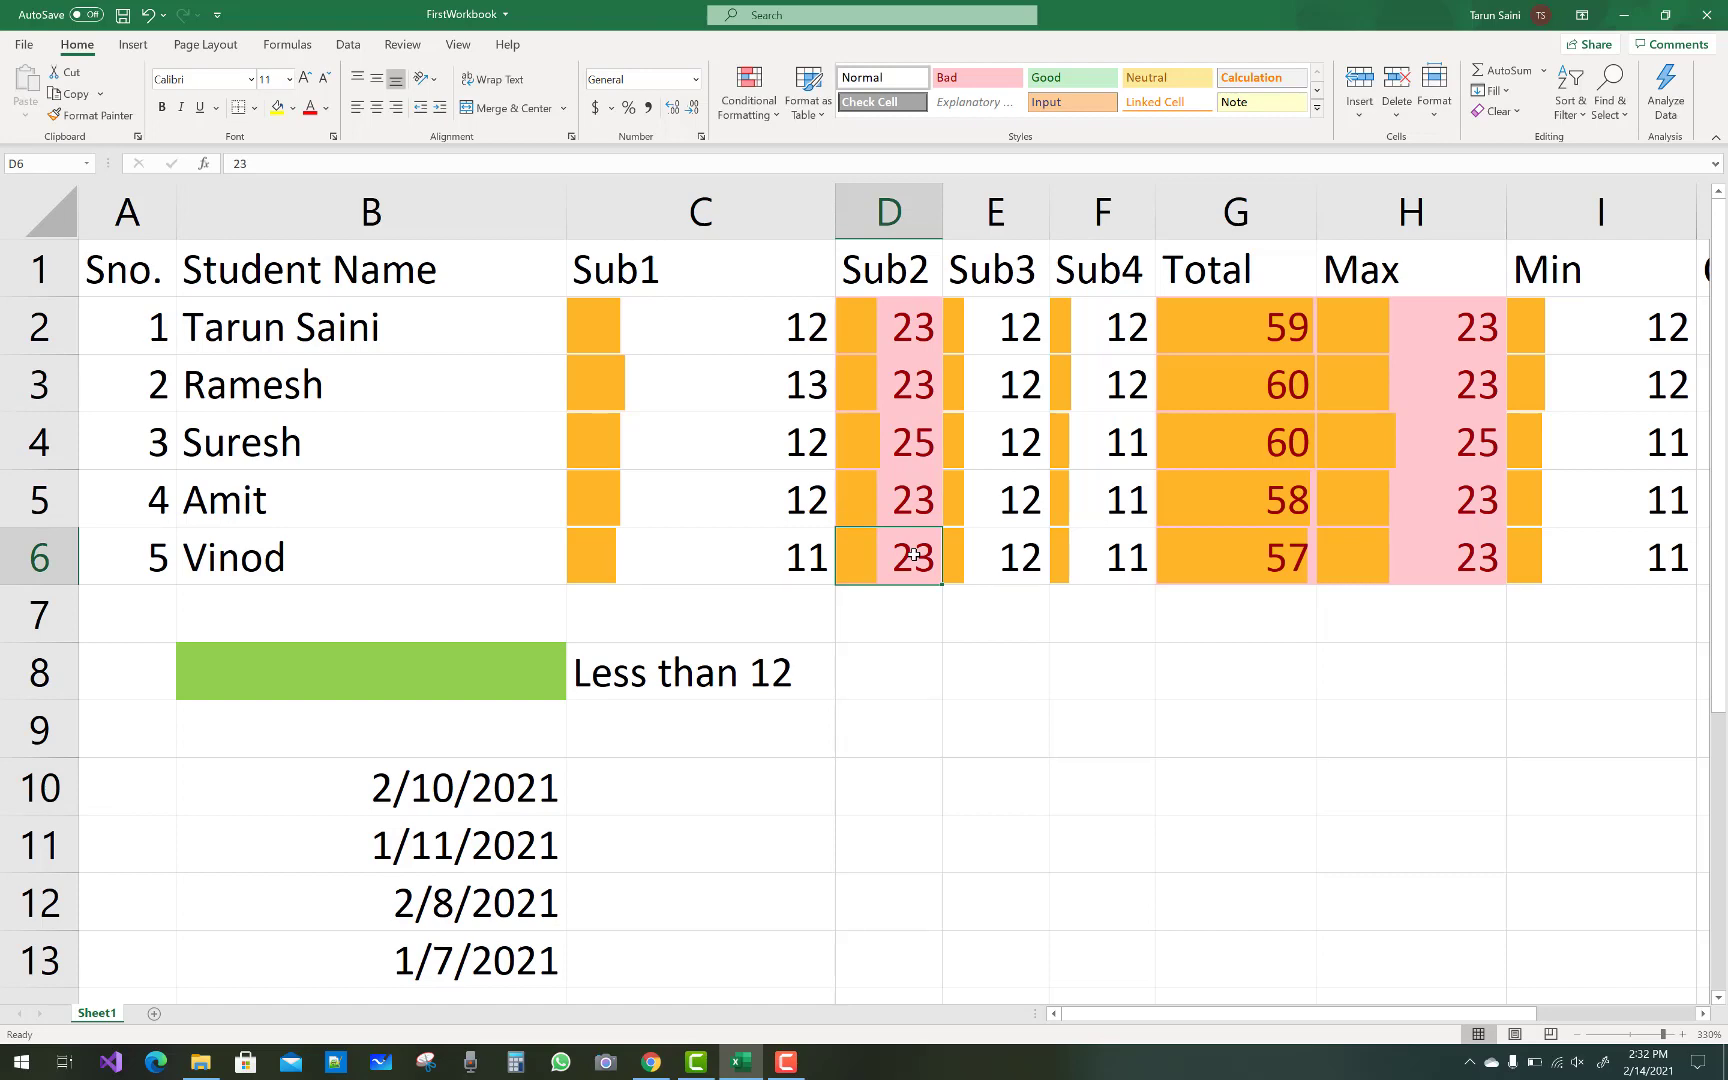
pyautogui.hscroll(10, 1017, 695)
pyautogui.hscroll(-10, 1017, 695)
pyautogui.moveTo(1287, 1015); pyautogui.dragTo(1327, 1020)
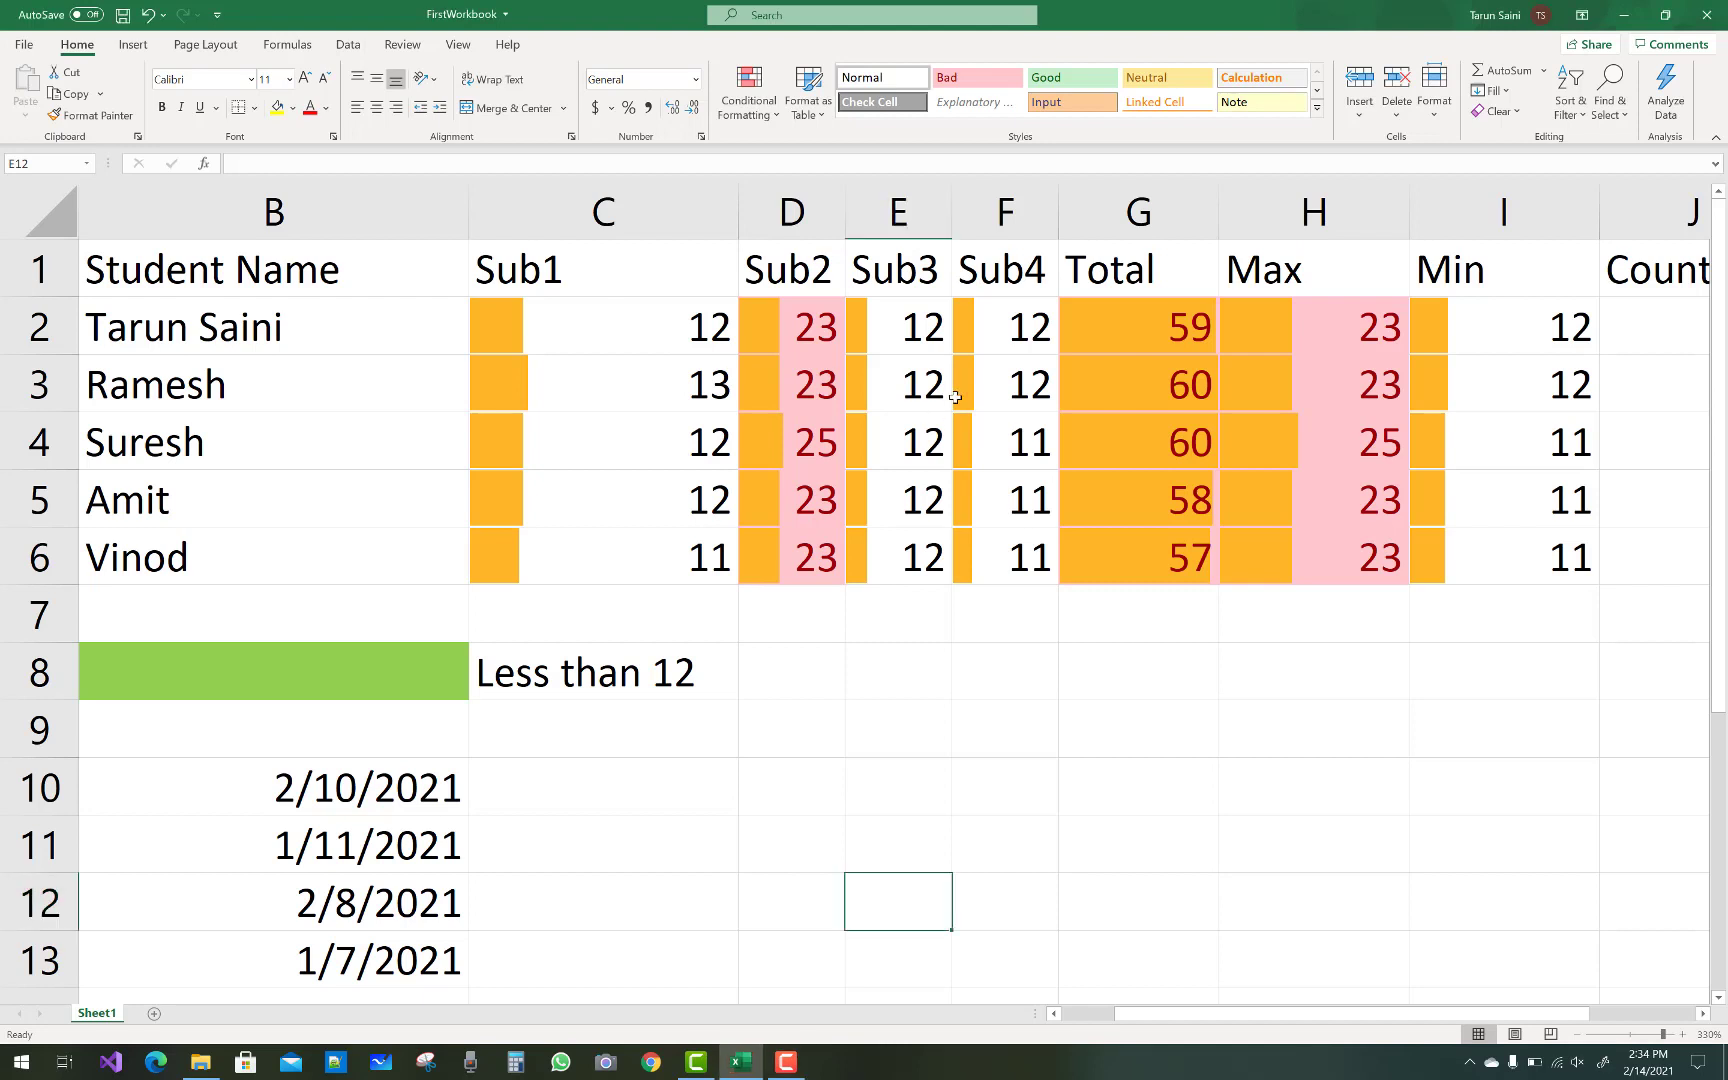
# - Clear the conditional formatting rules from the entire sheet
pyautogui.click(749, 97)
pyautogui.moveTo(800, 387)
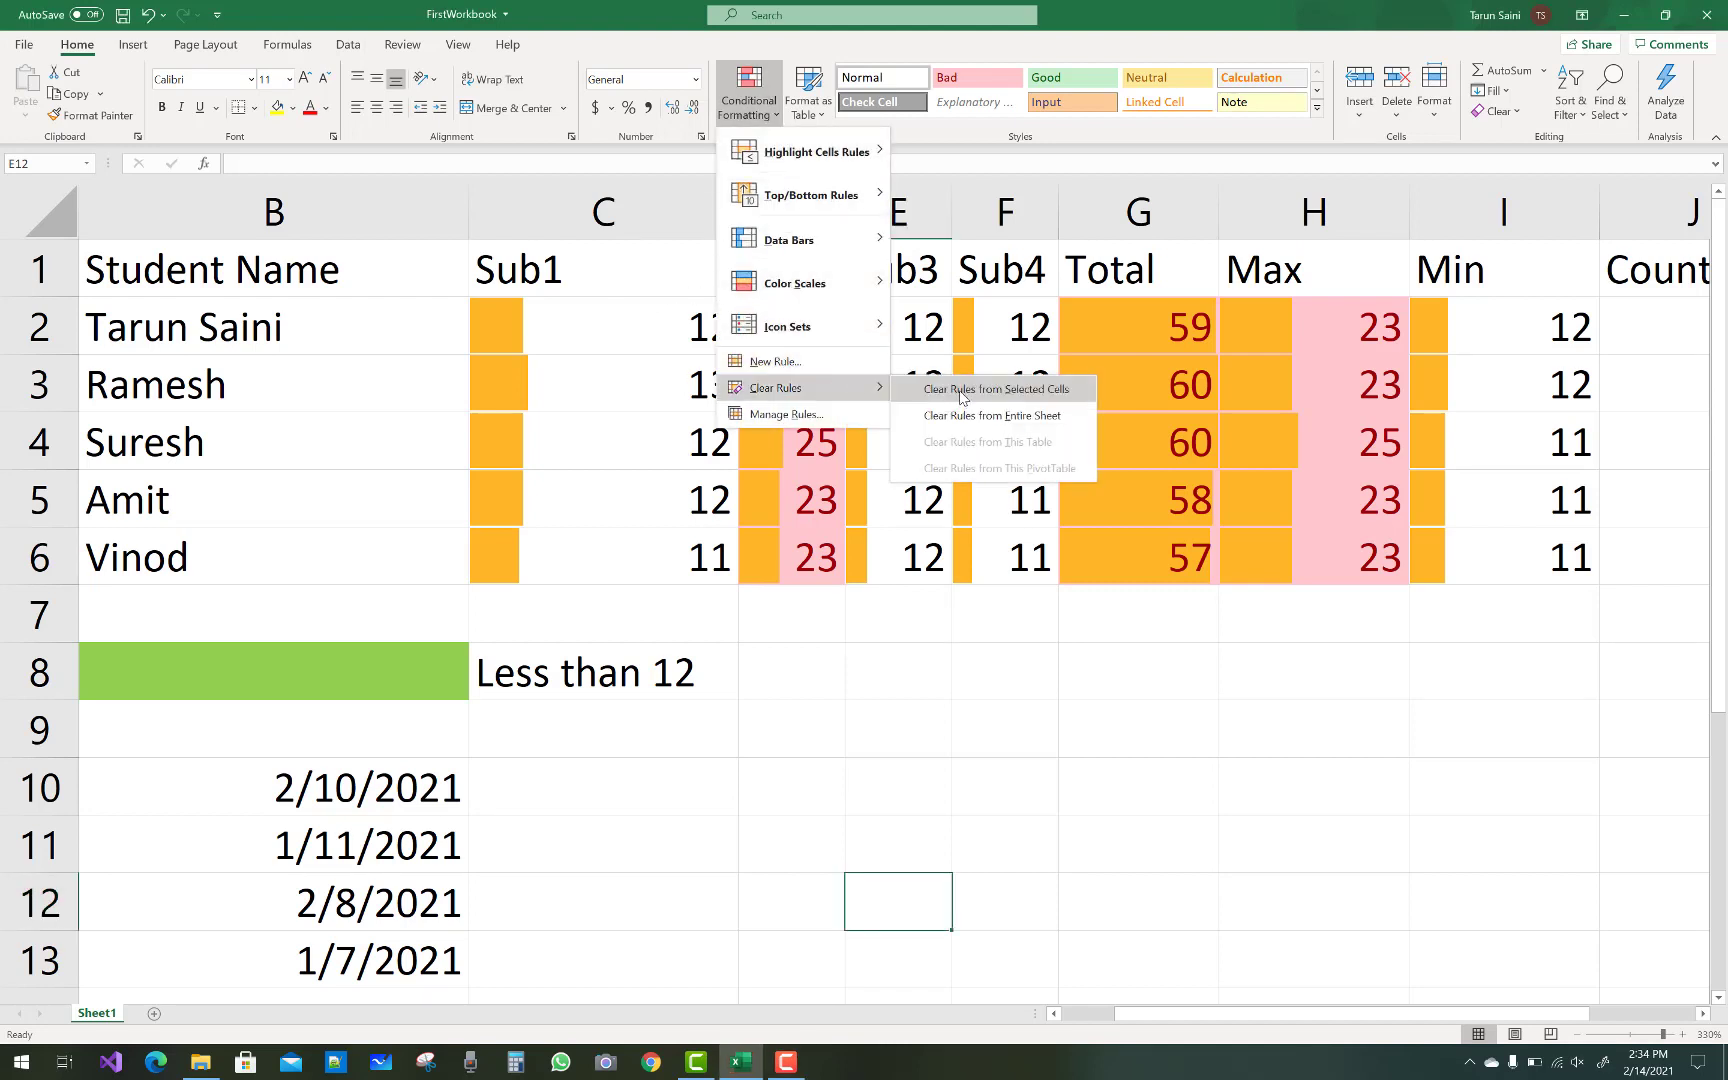
pyautogui.click(975, 416)
pyautogui.click(1091, 680)
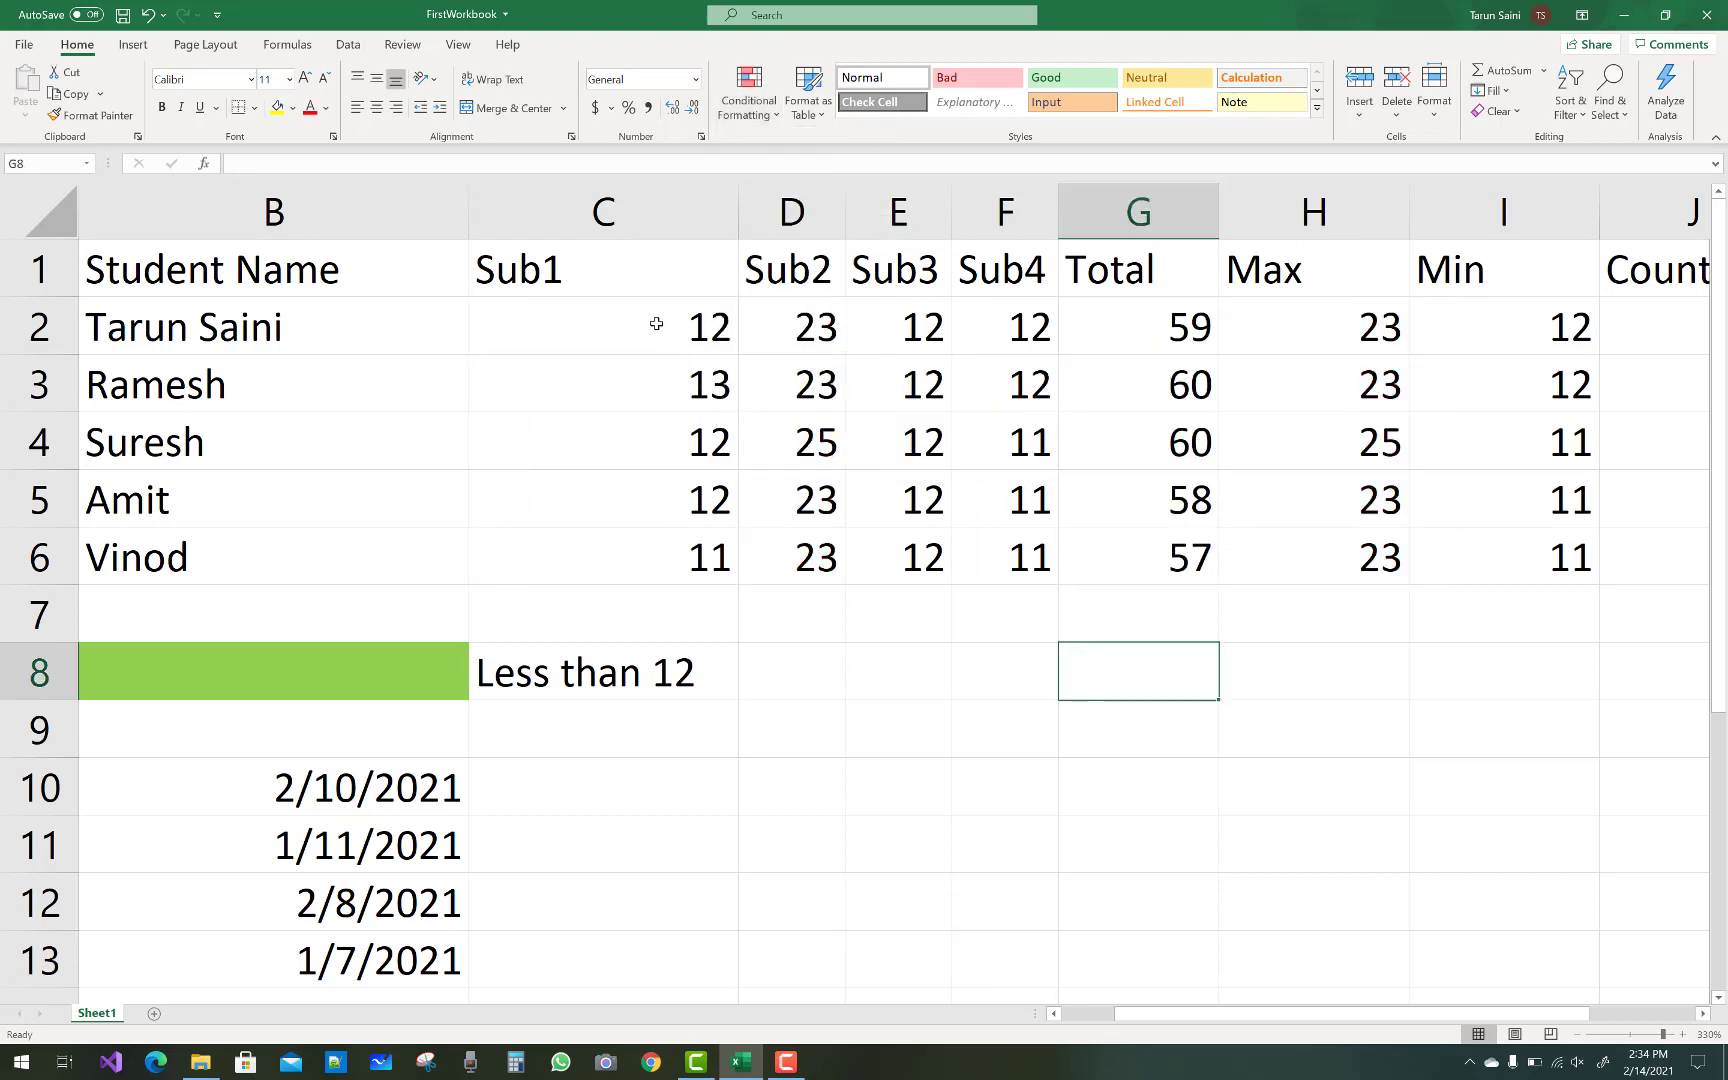
# - Highlight the top 10 items in C2:I6 with Light Red Fill with Dark Red Text
pyautogui.moveTo(656, 324); pyautogui.dragTo(1539, 533)
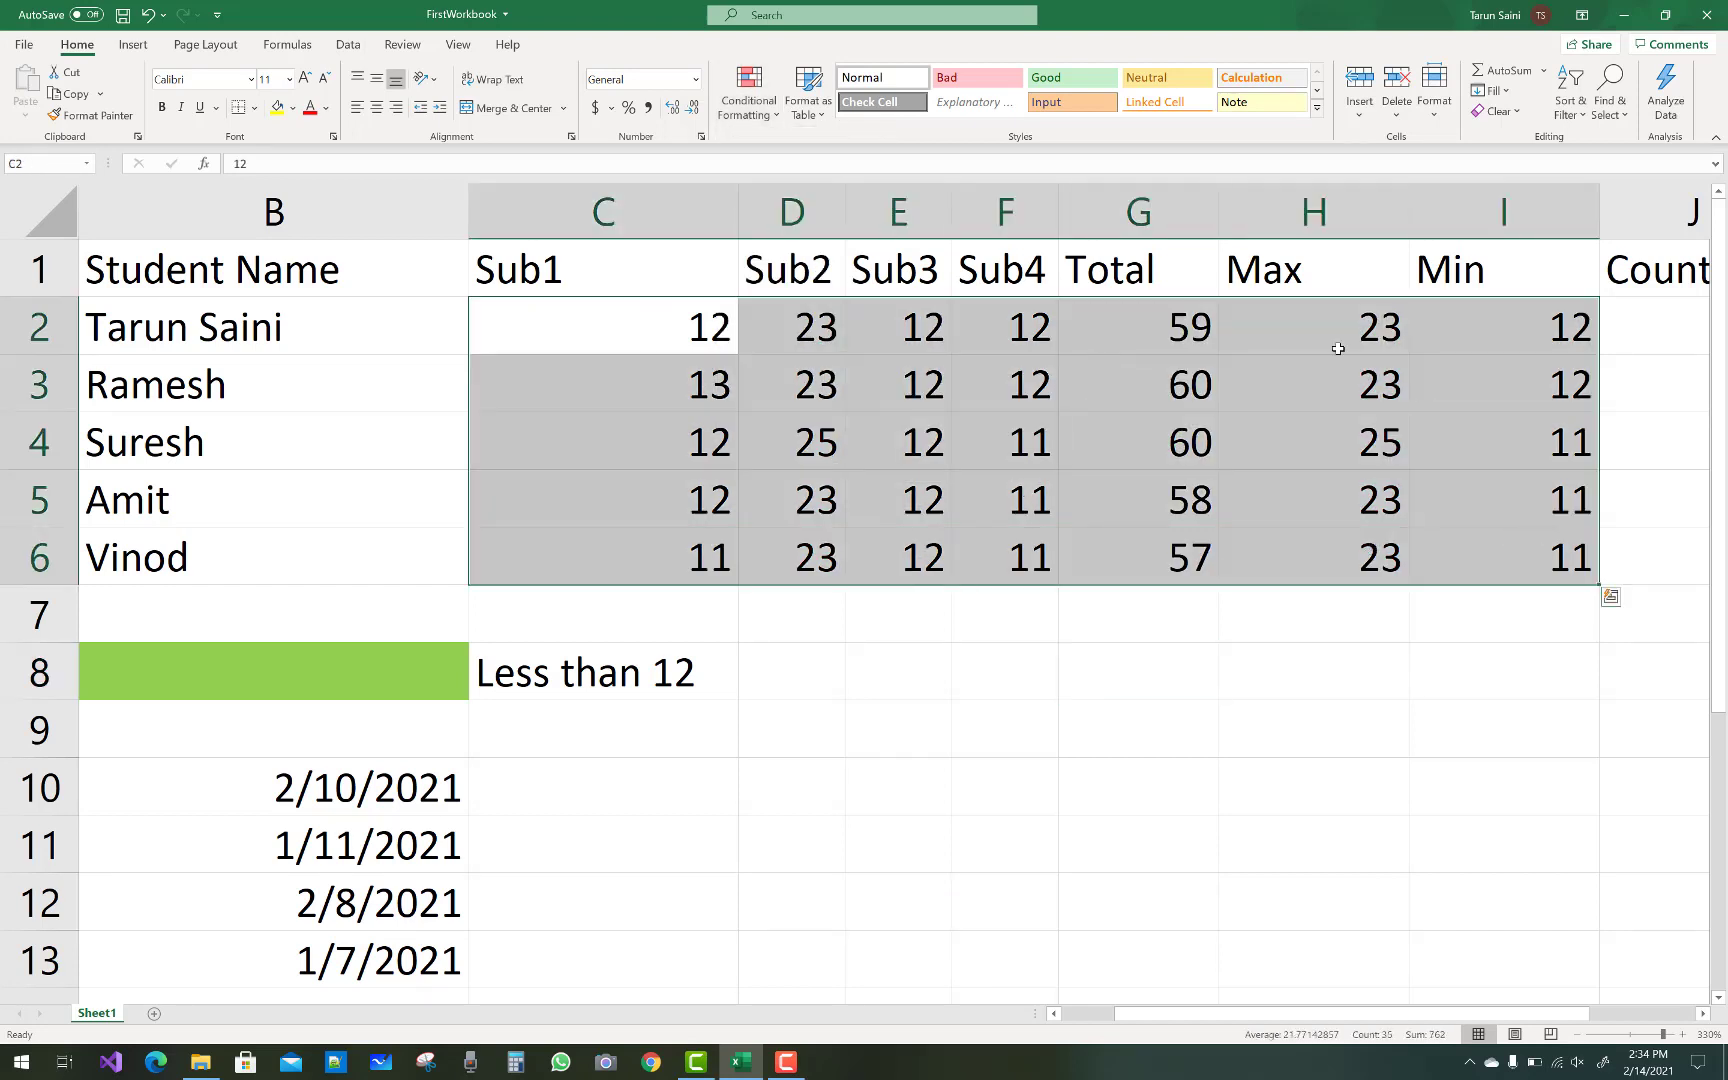
pyautogui.click(779, 114)
pyautogui.moveTo(797, 197)
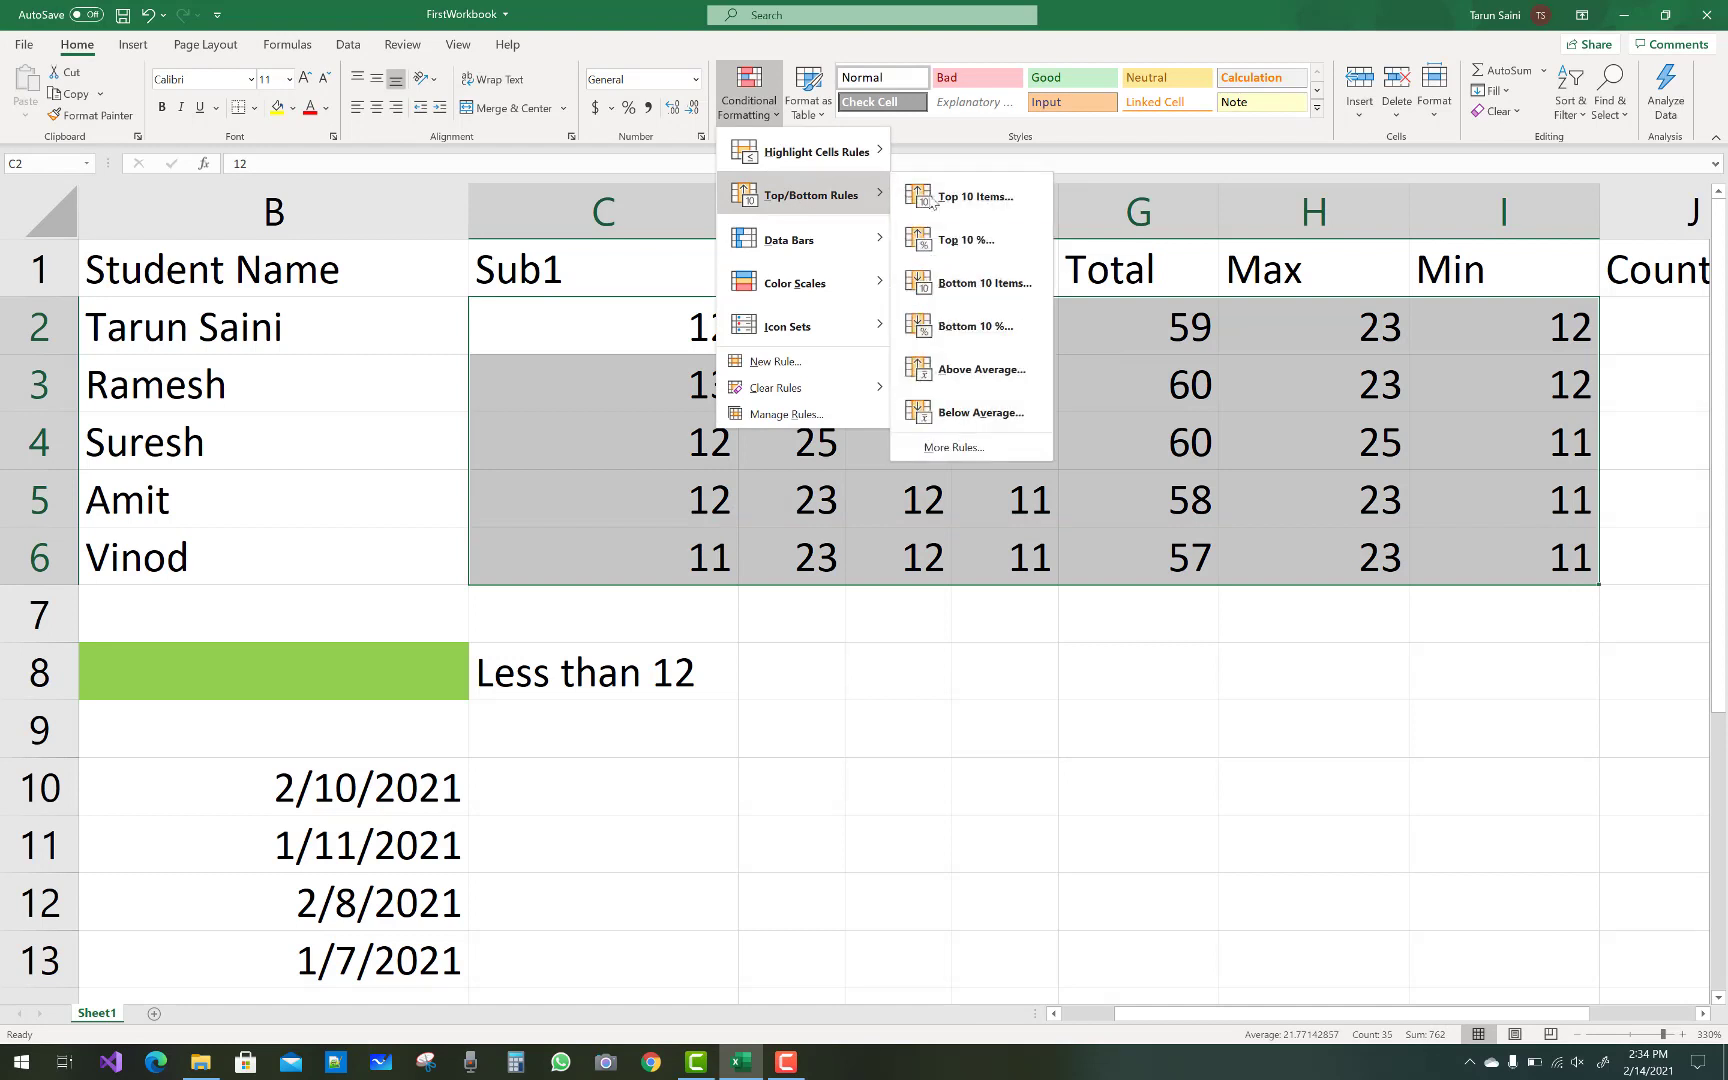
pyautogui.click(960, 195)
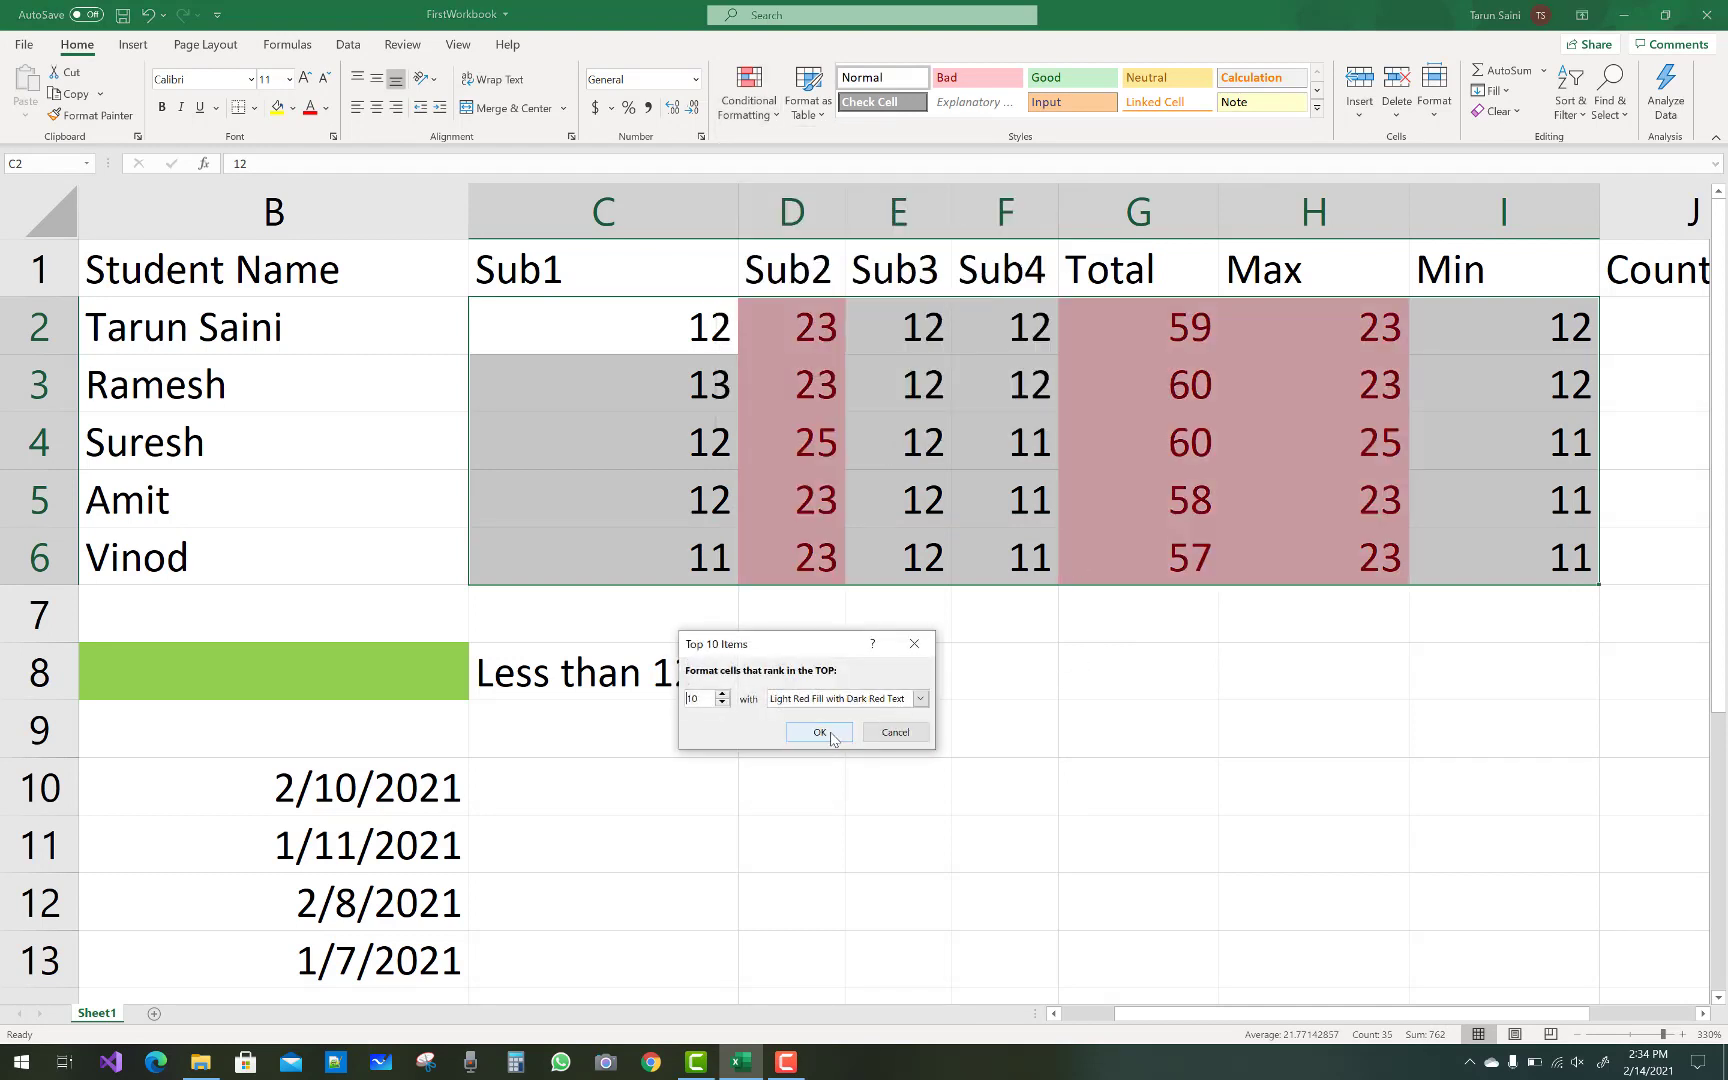
pyautogui.click(828, 736)
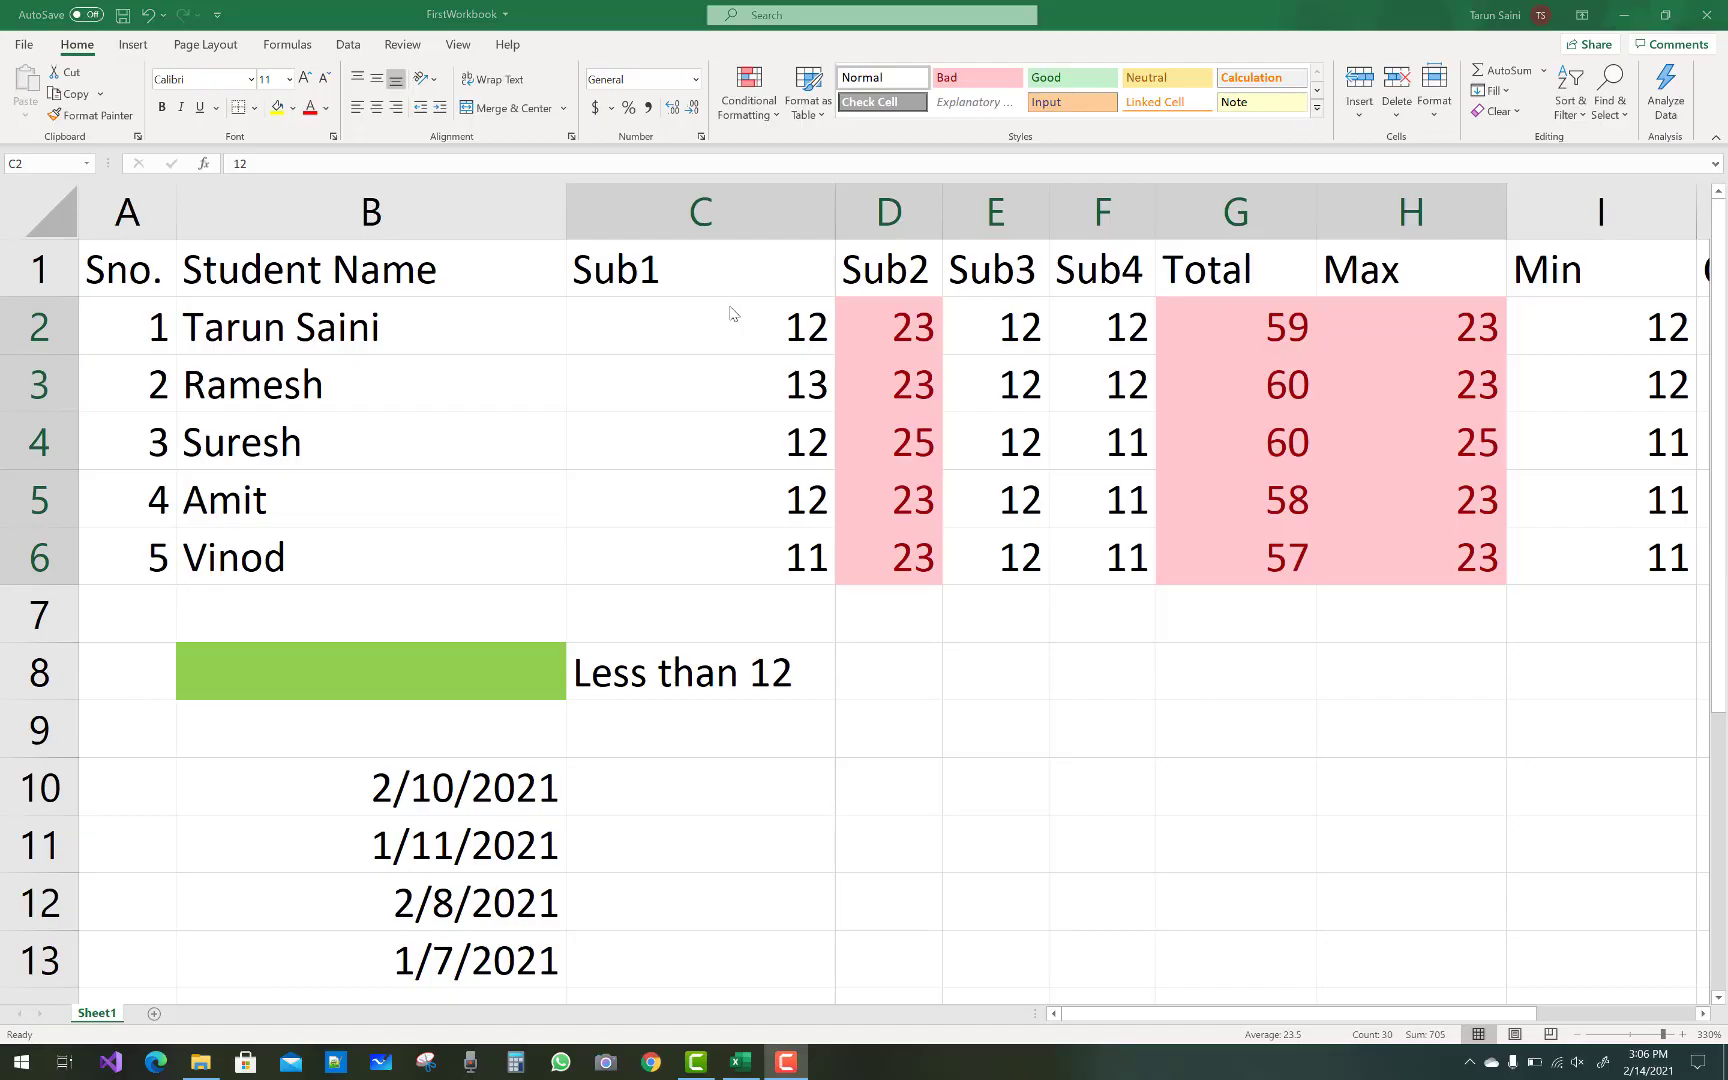
# - Highlight the bottom 10 items in C2:H6 with Yellow Fill with Dark Yellow Text
pyautogui.moveTo(722, 320); pyautogui.dragTo(1448, 581)
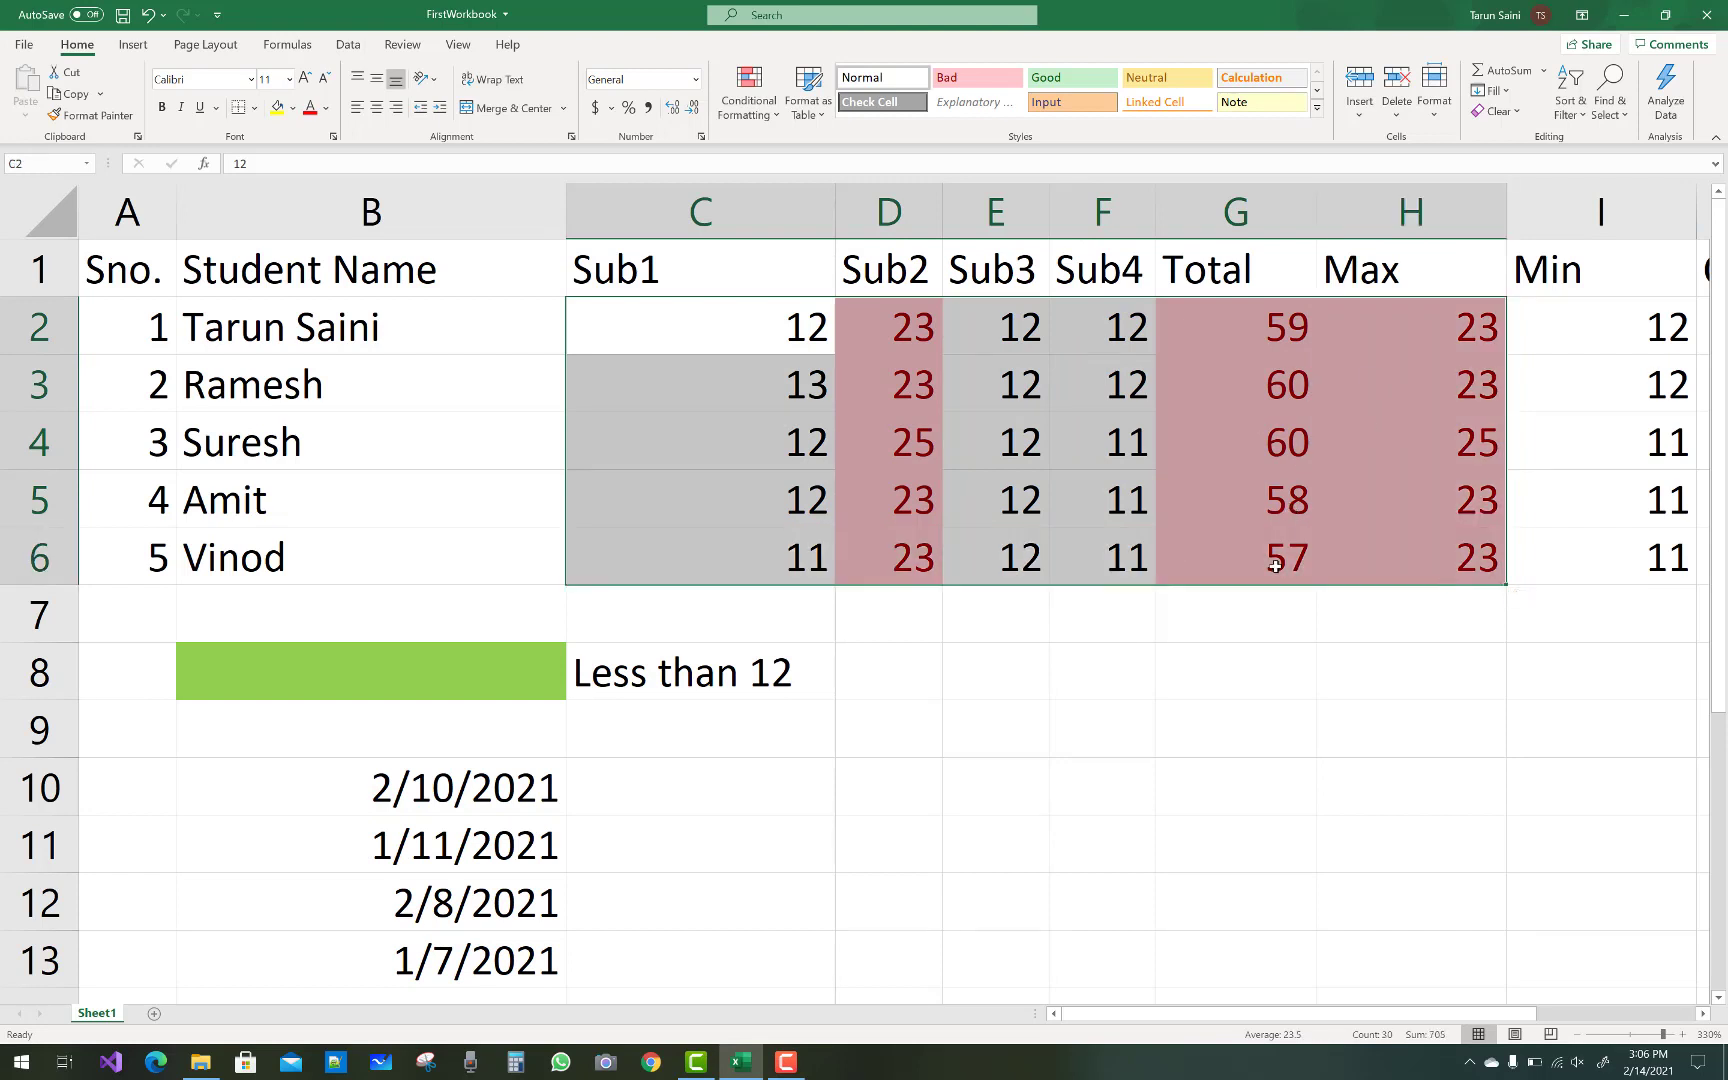
pyautogui.click(777, 115)
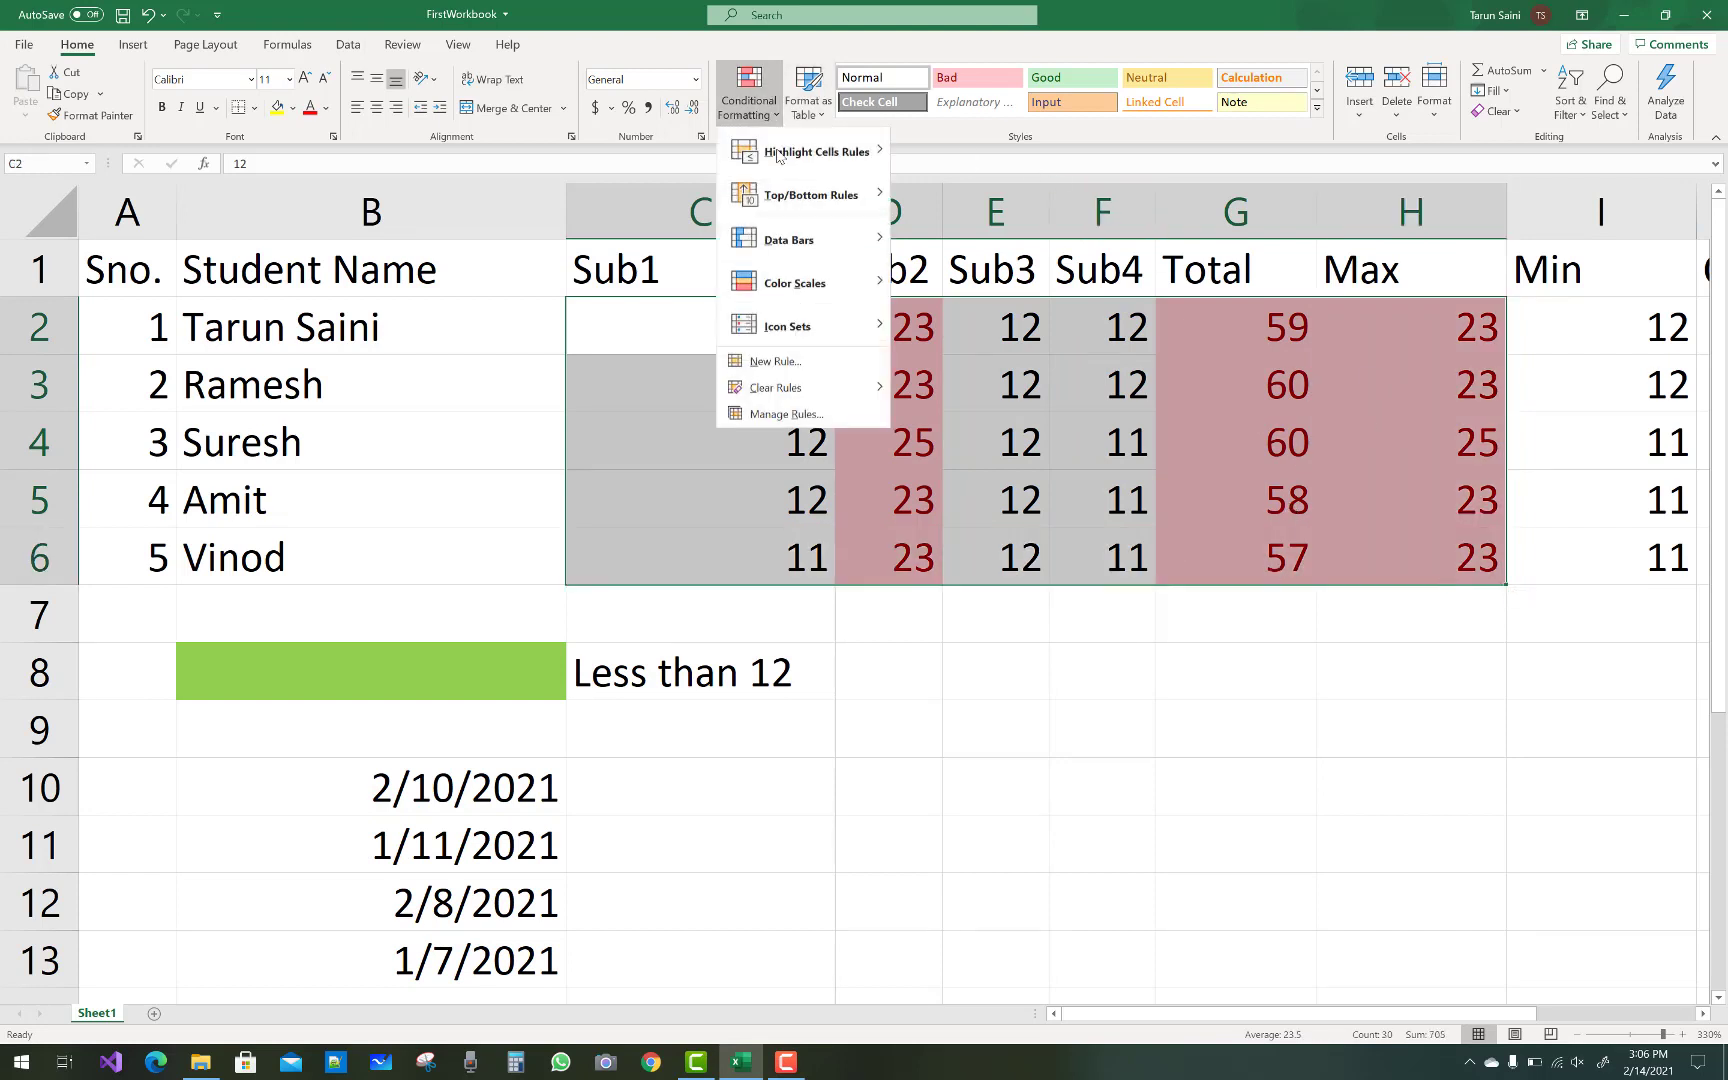
pyautogui.moveTo(810, 195)
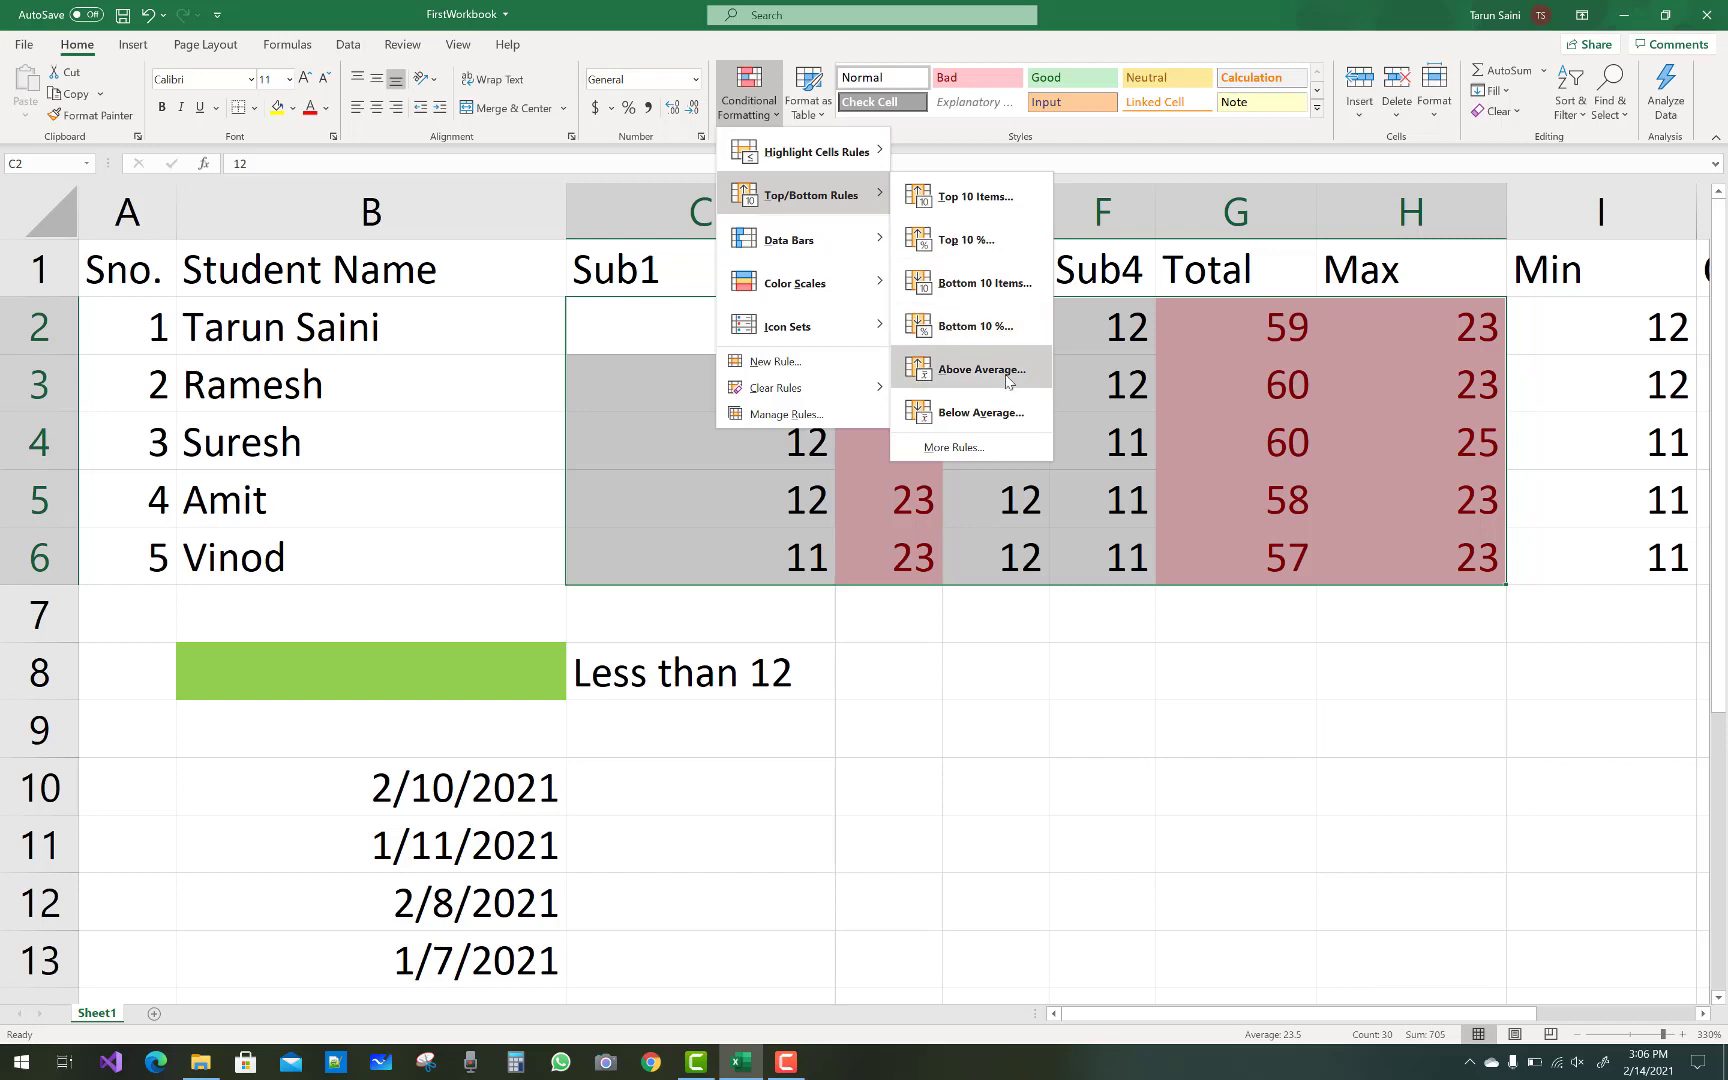
pyautogui.click(1005, 284)
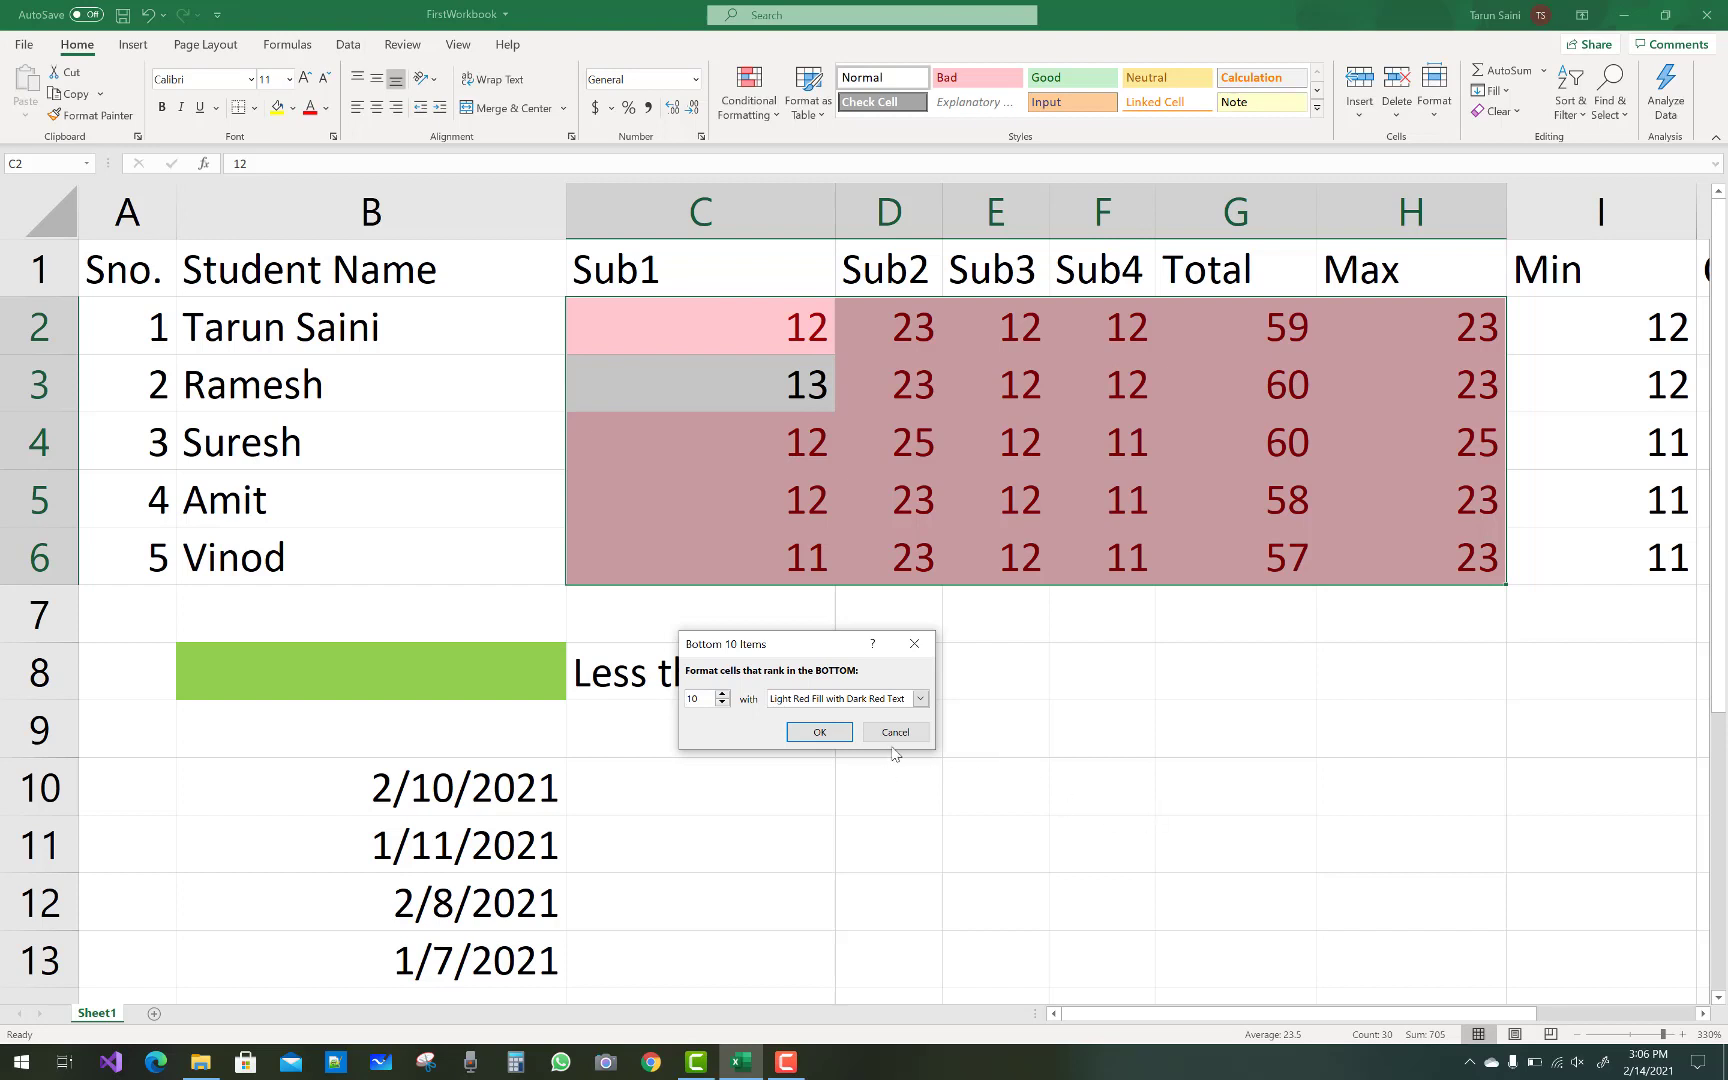
pyautogui.click(920, 698)
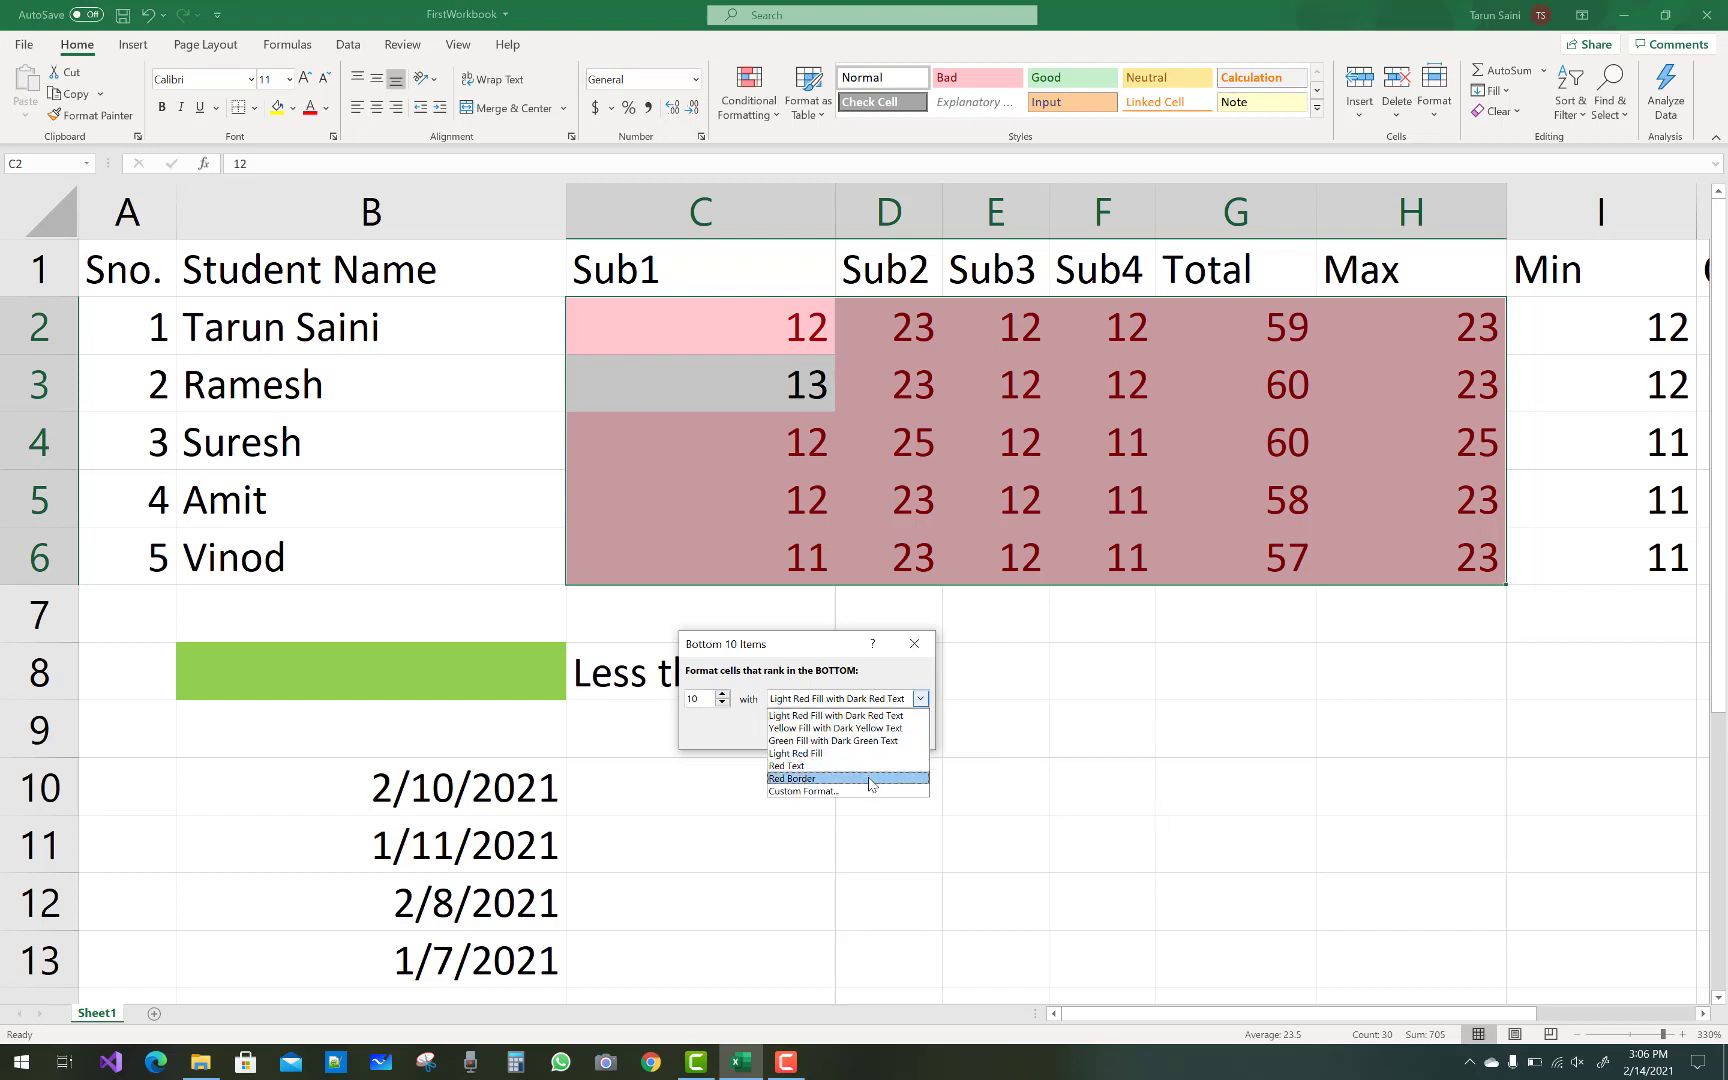
pyautogui.click(868, 728)
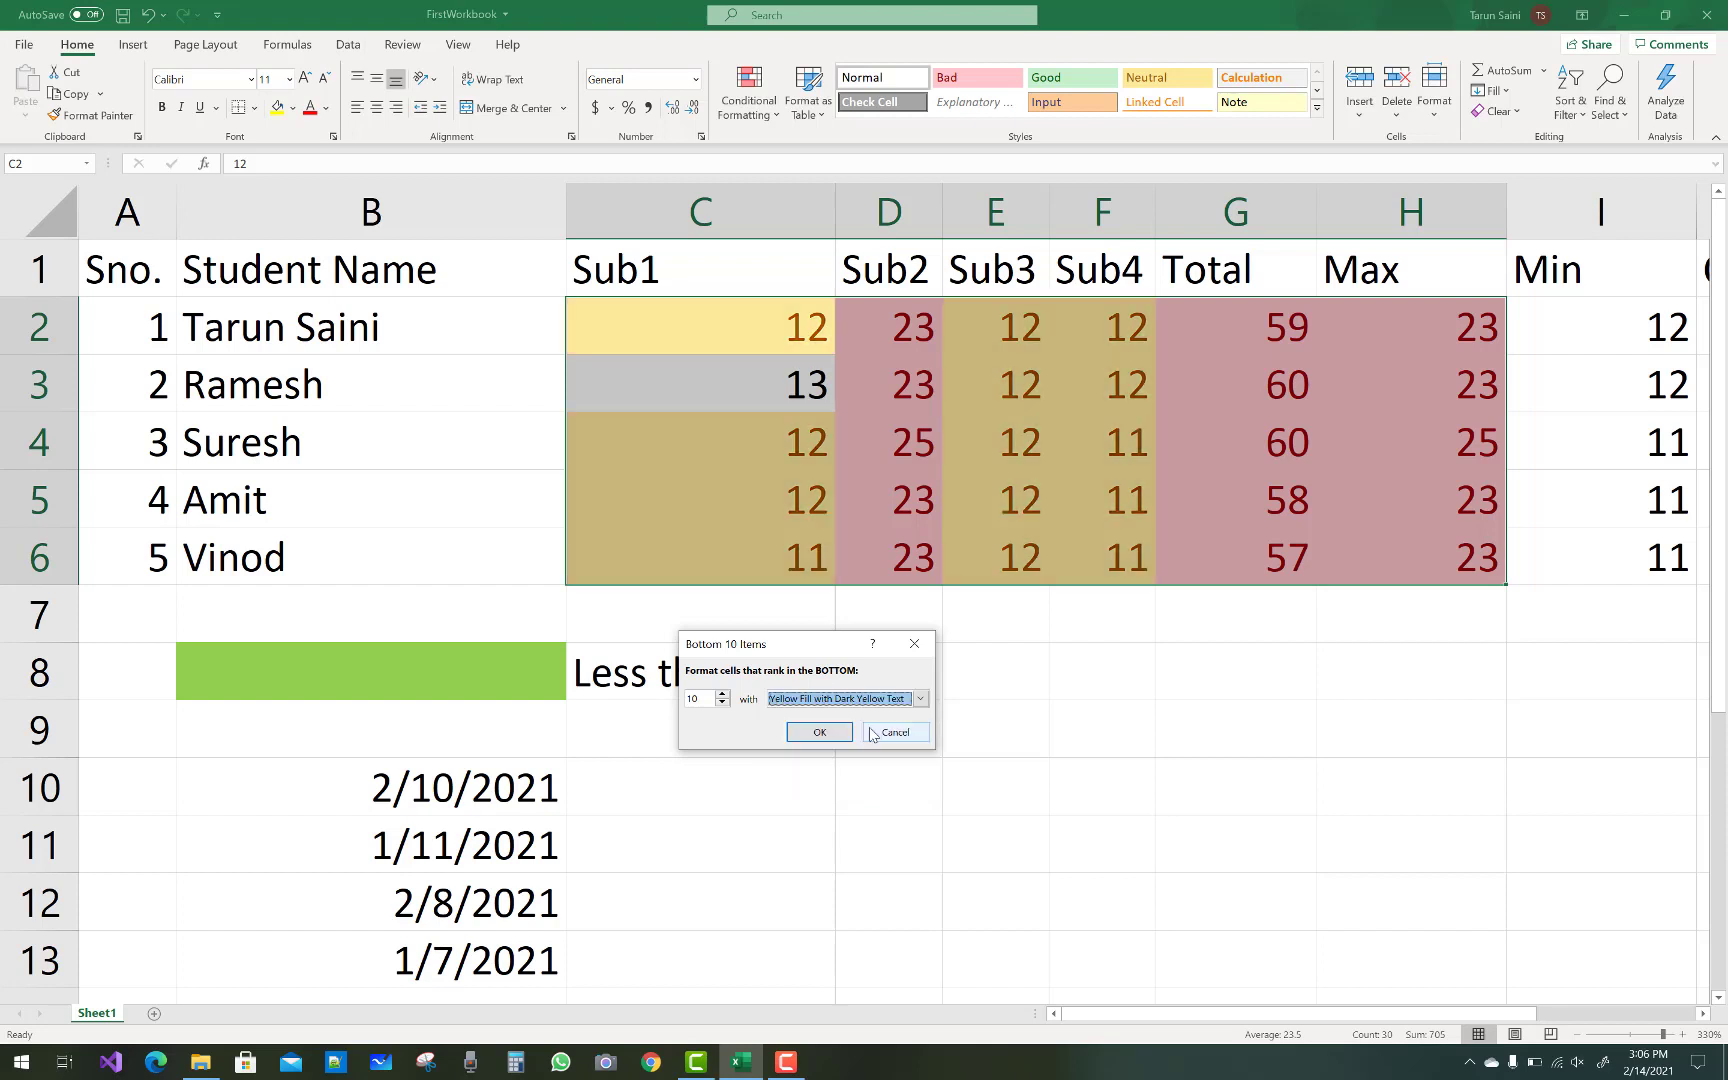
pyautogui.click(870, 733)
pyautogui.click(1020, 758)
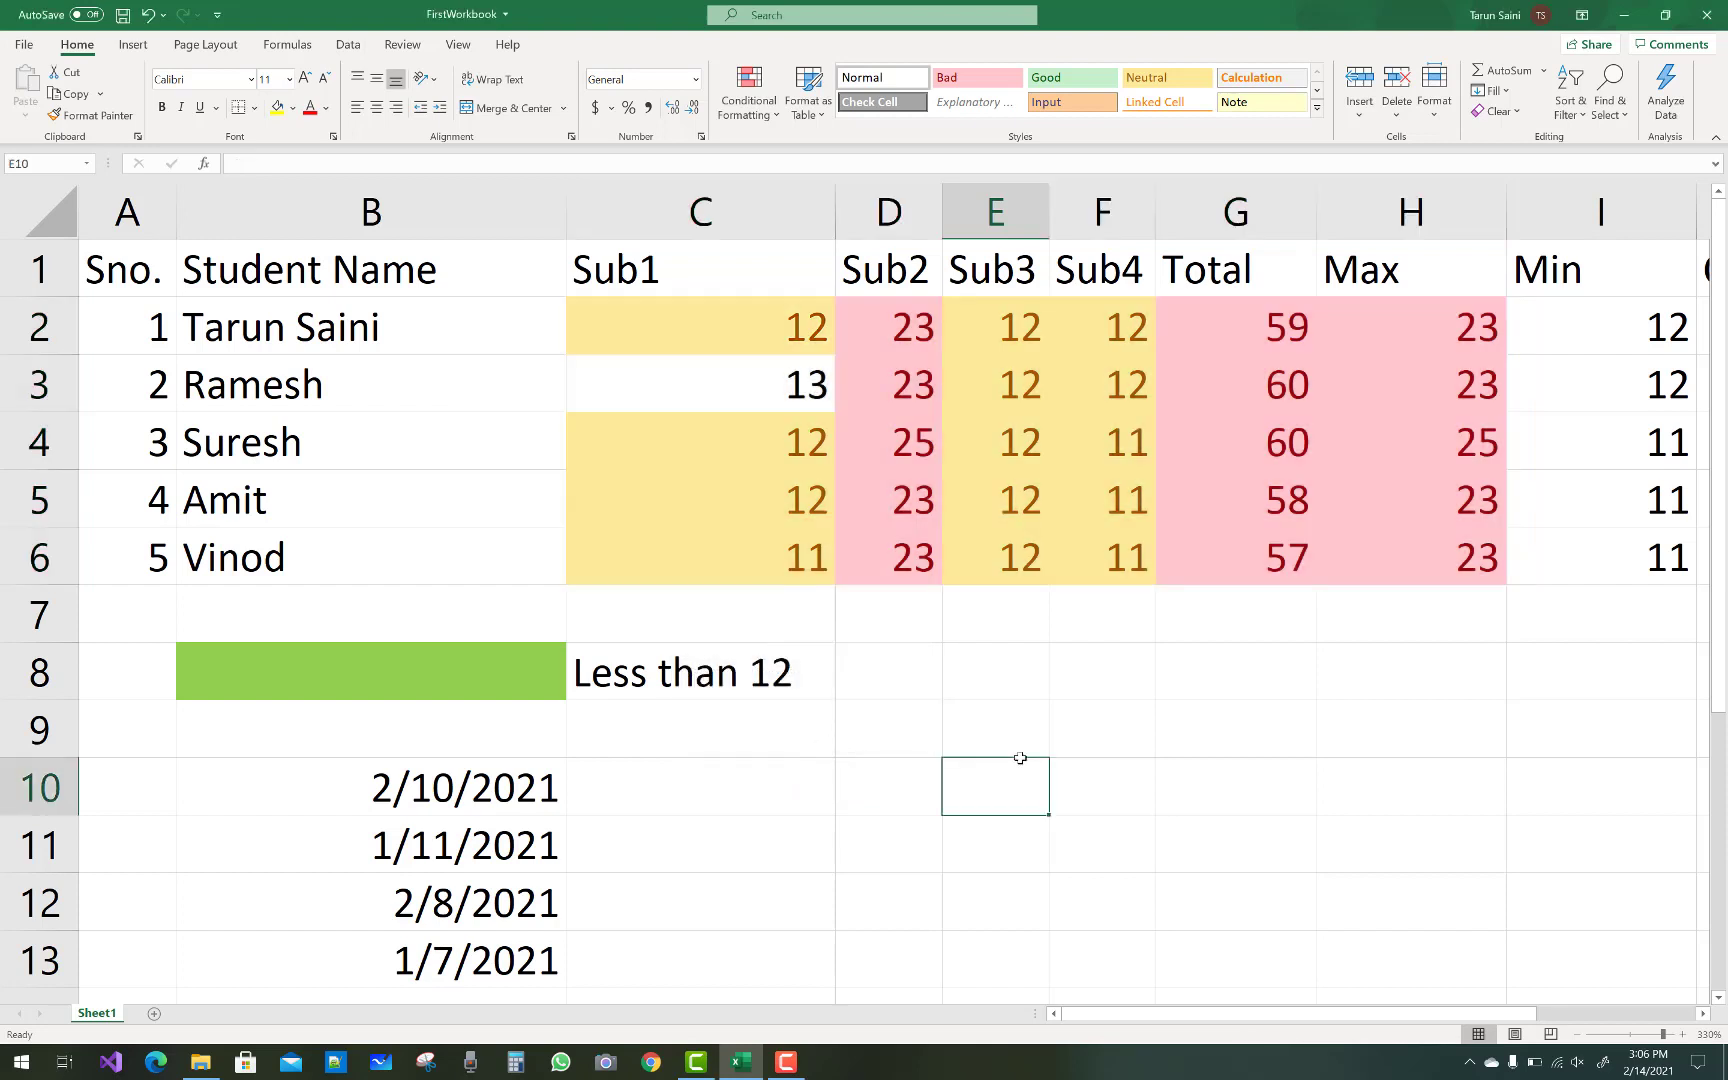
# - Remove the top and bottom 10 highlighting by clearing all conditional formatting rules from the sheet
pyautogui.moveTo(764, 326); pyautogui.dragTo(1390, 590)
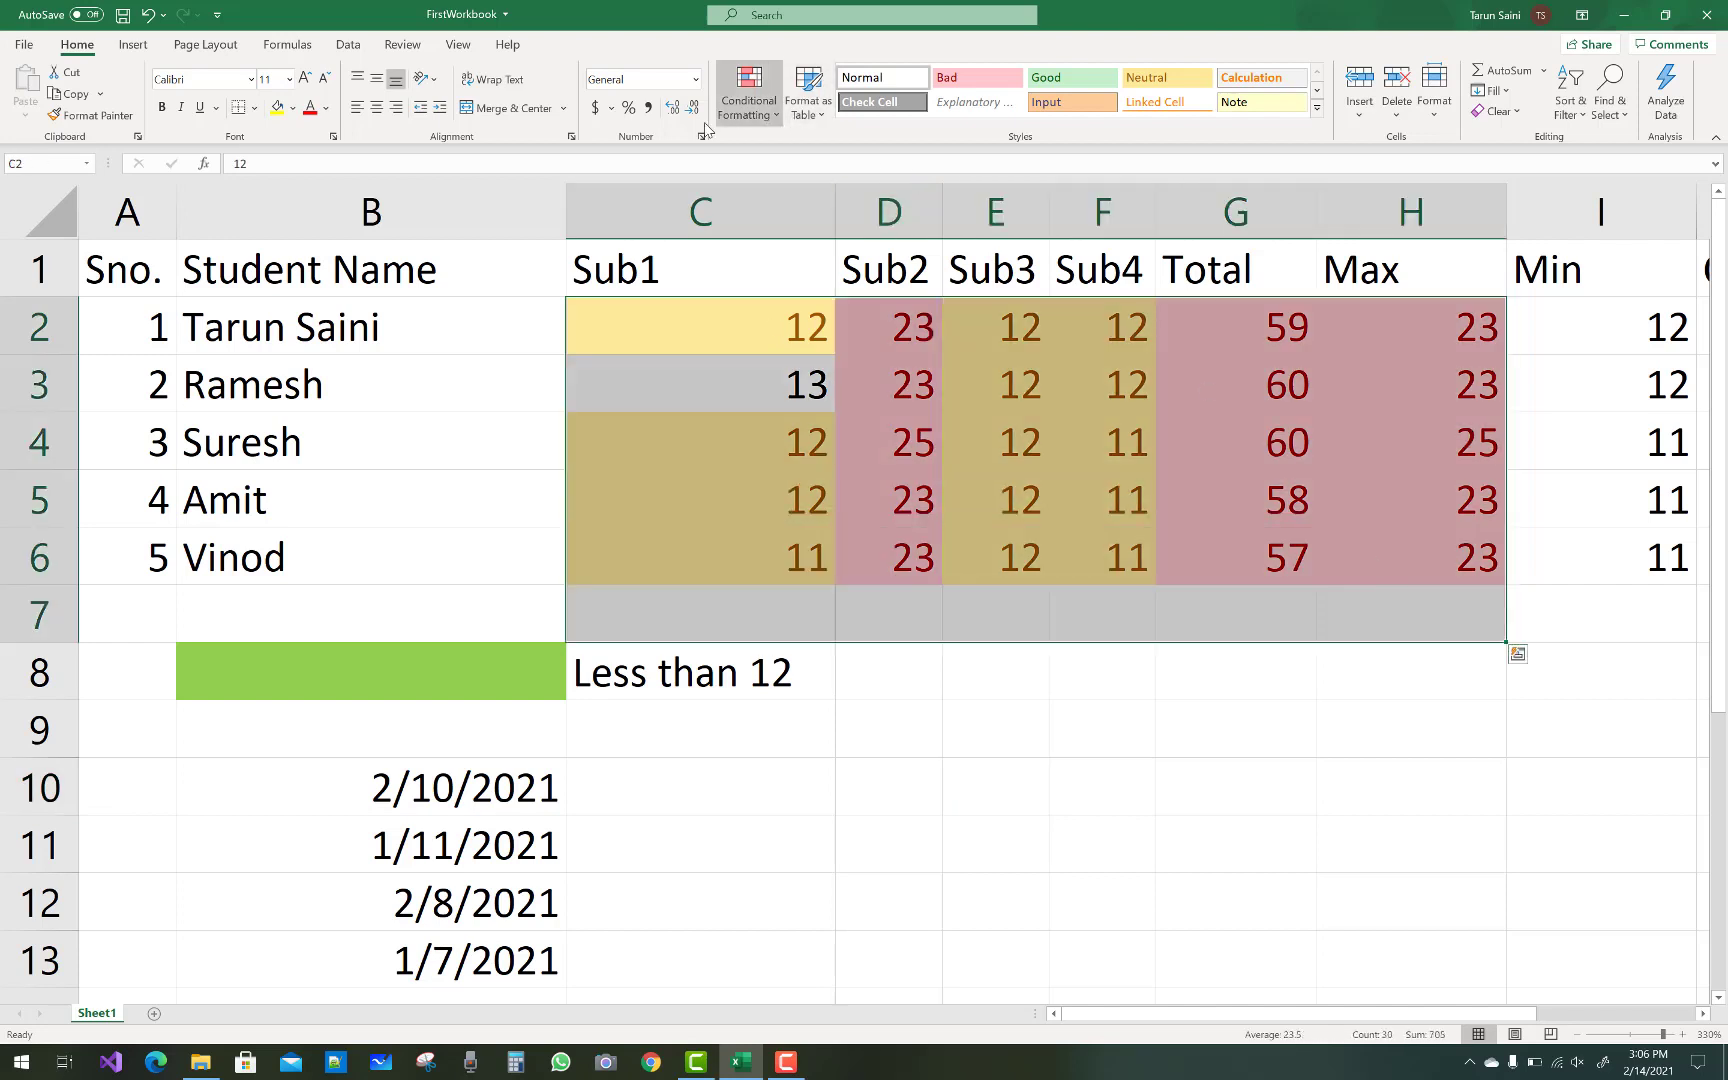
pyautogui.click(778, 118)
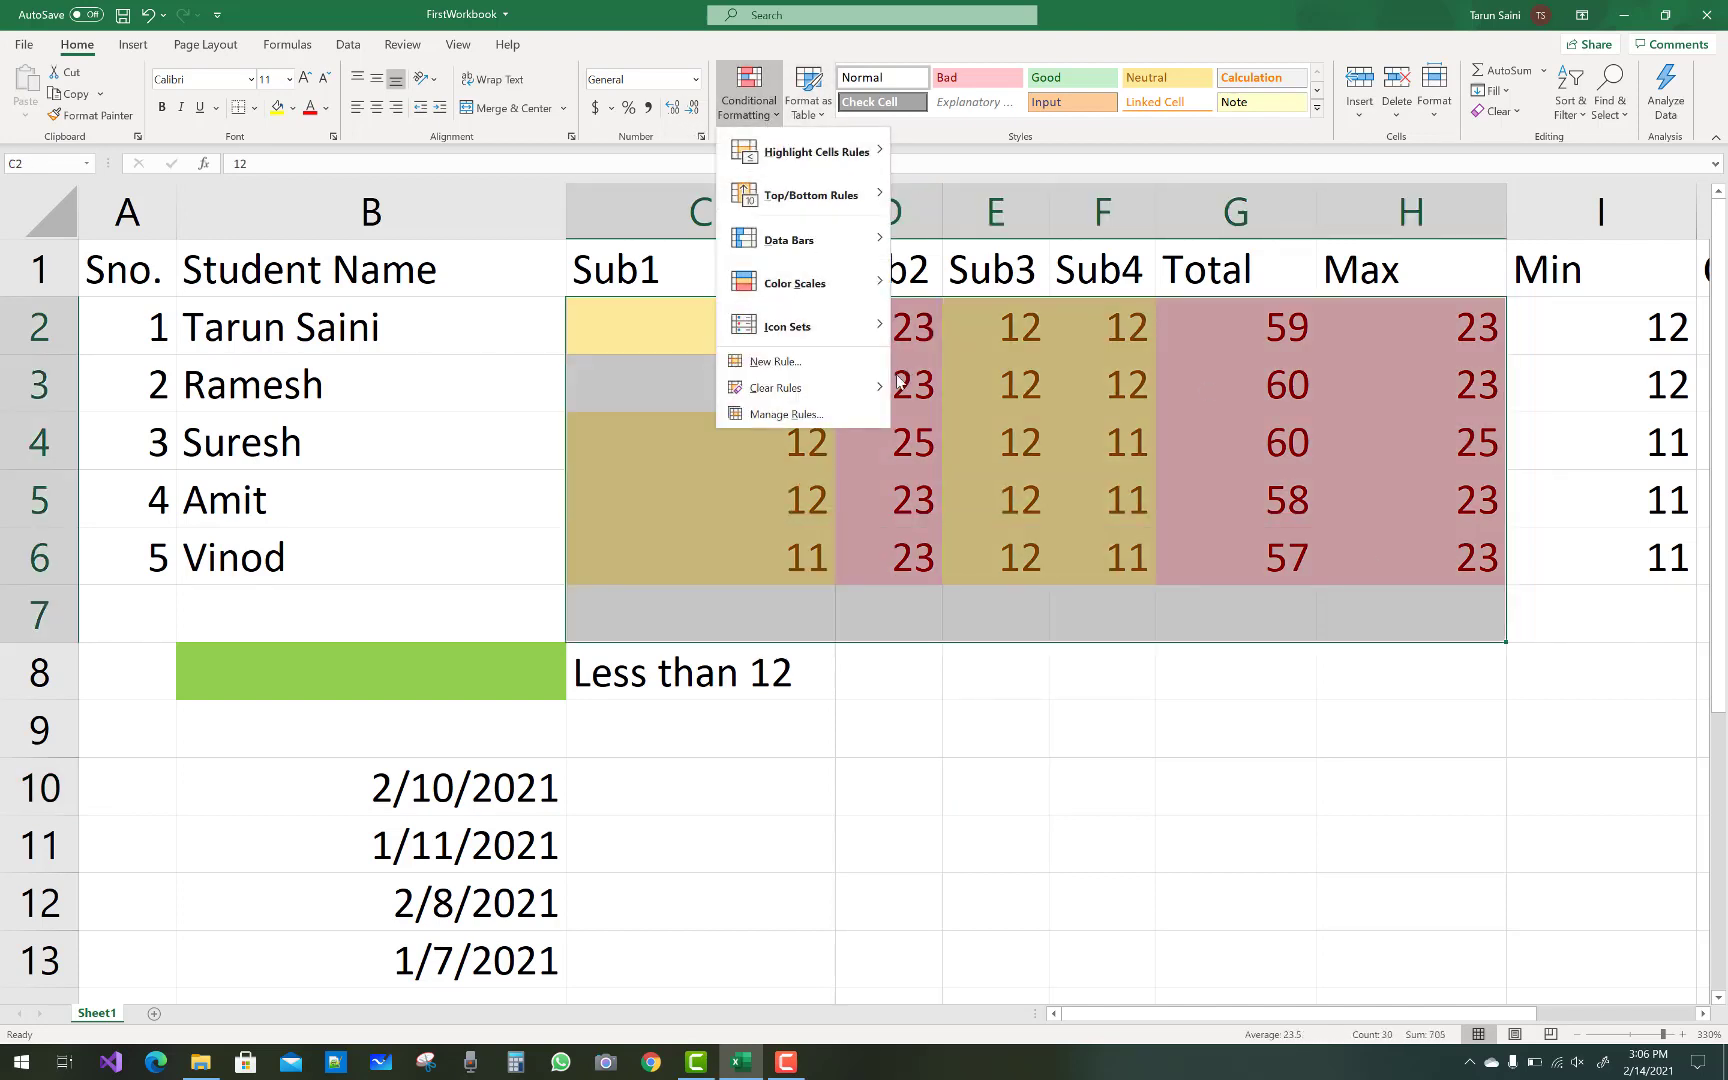
pyautogui.moveTo(860, 388)
pyautogui.click(971, 416)
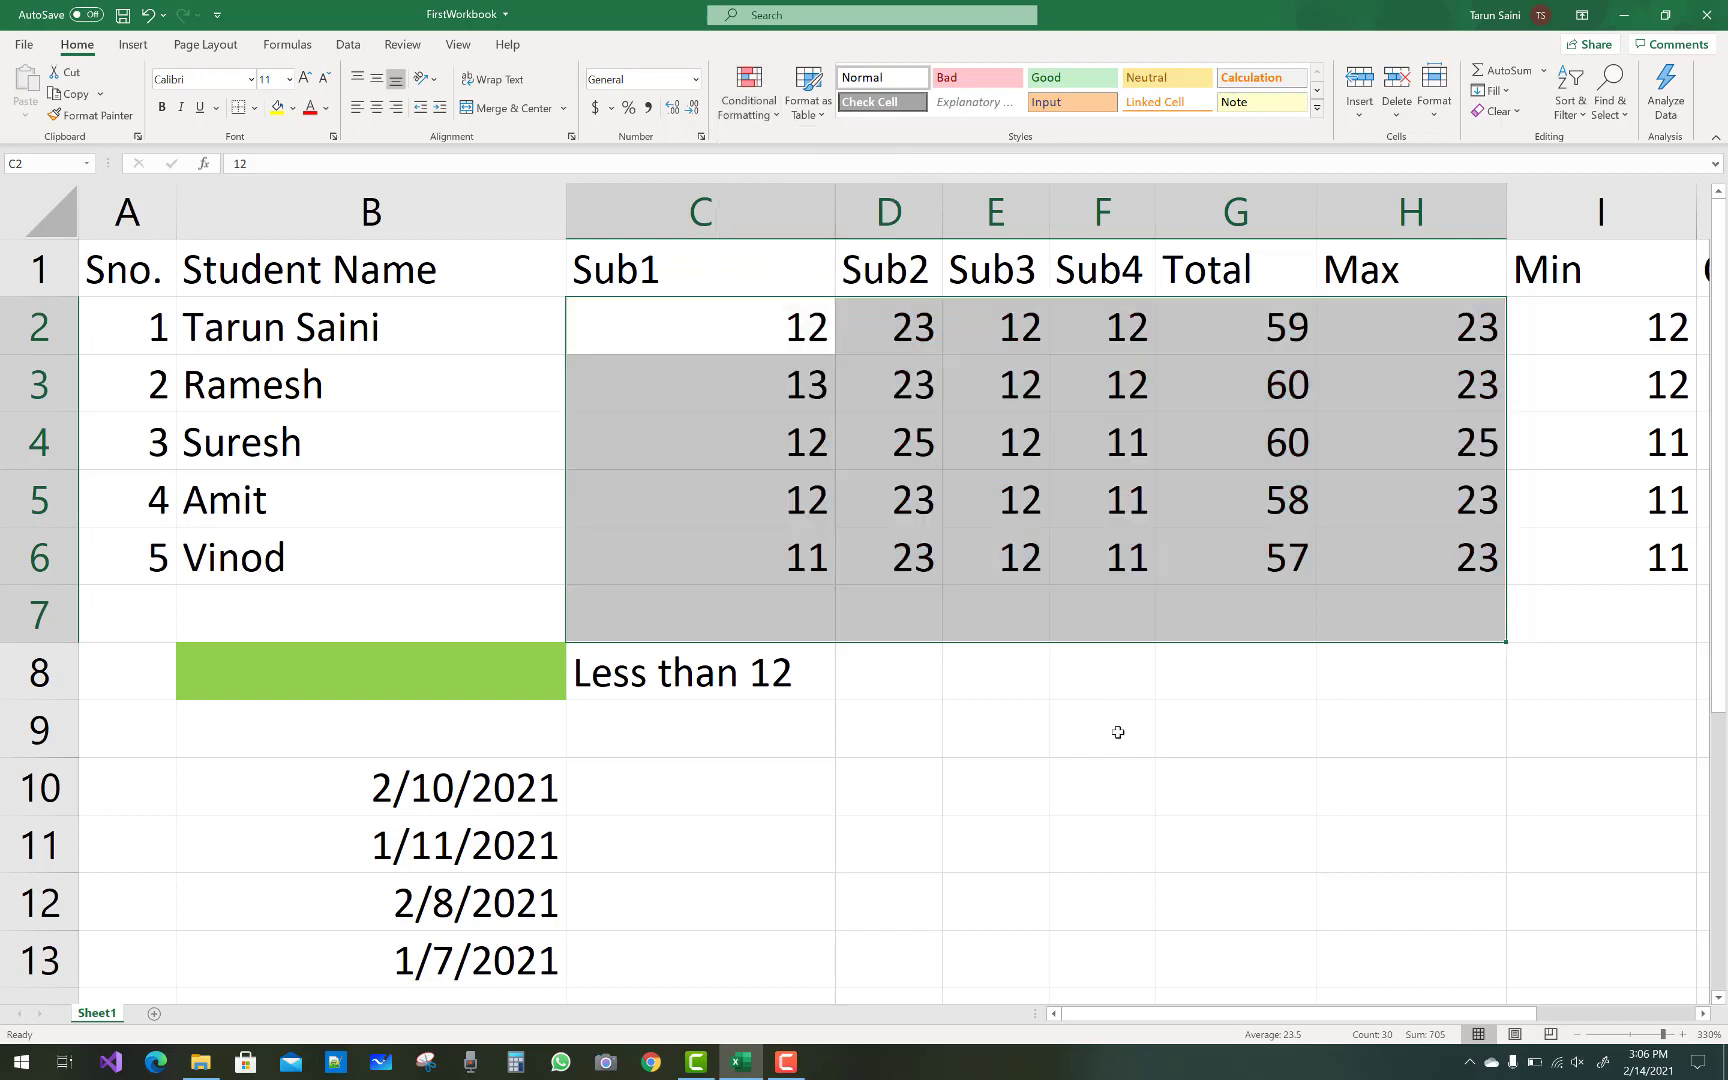
pyautogui.click(1100, 725)
# - Open the Top/Bottom conditional formatting rules for the marks in C2:H6
pyautogui.moveTo(755, 328); pyautogui.dragTo(1478, 557)
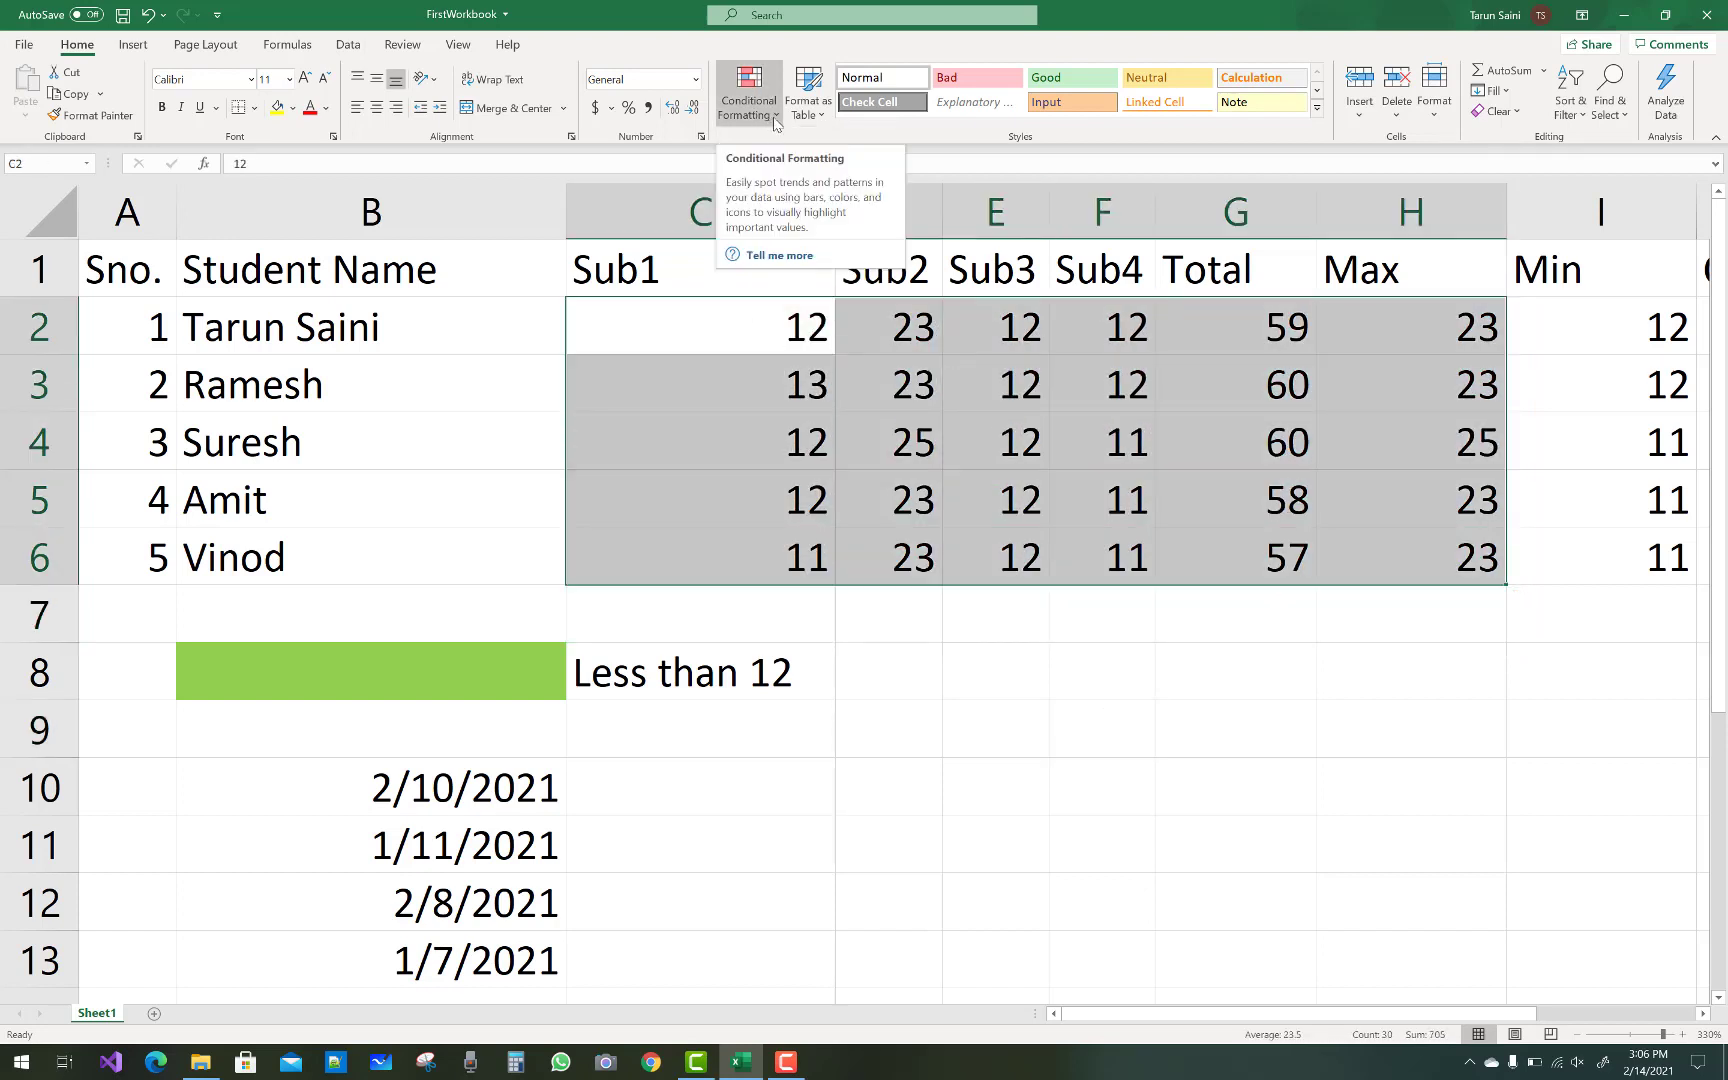
pyautogui.click(757, 118)
pyautogui.moveTo(797, 205)
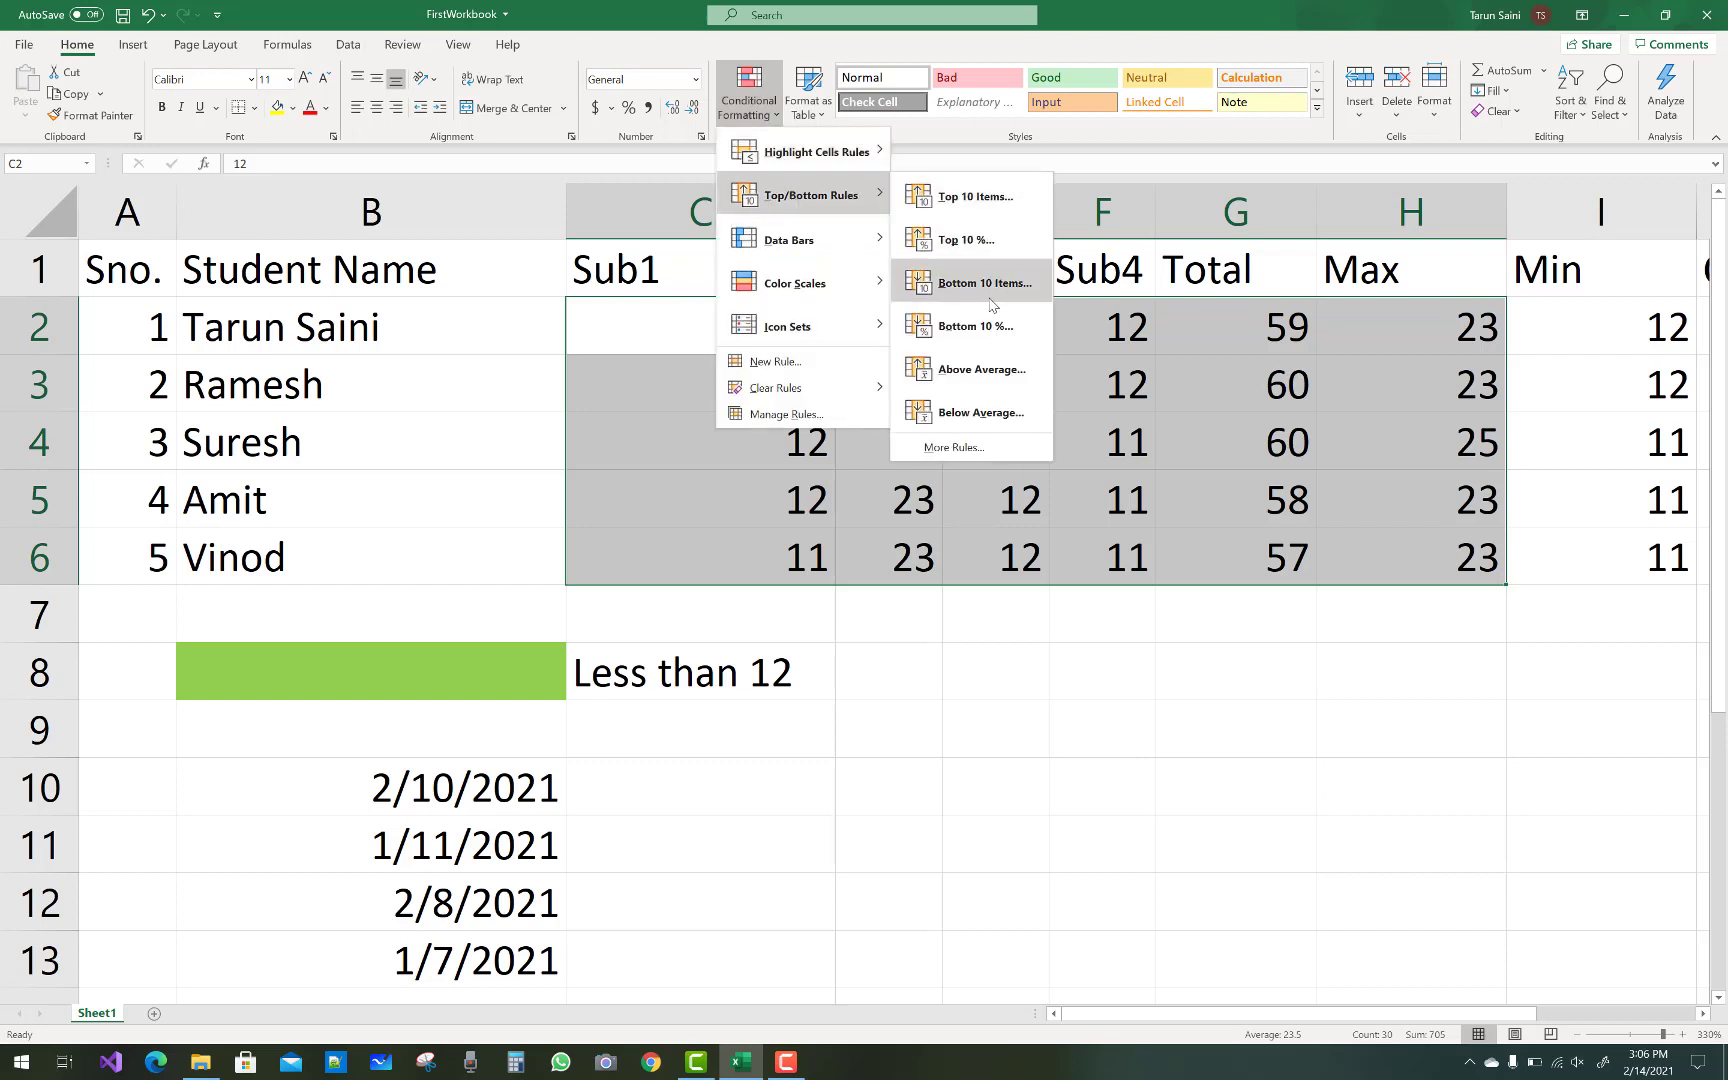